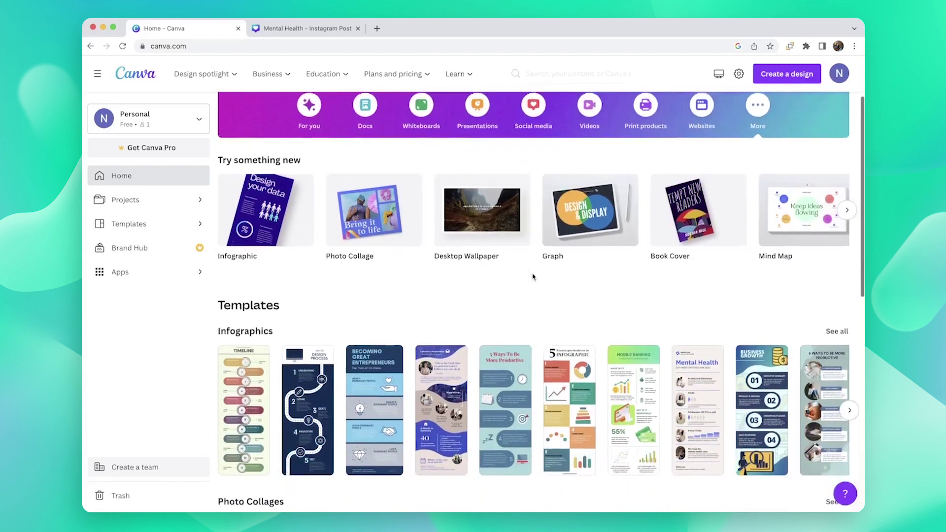
pyautogui.scroll(-6, 533, 277)
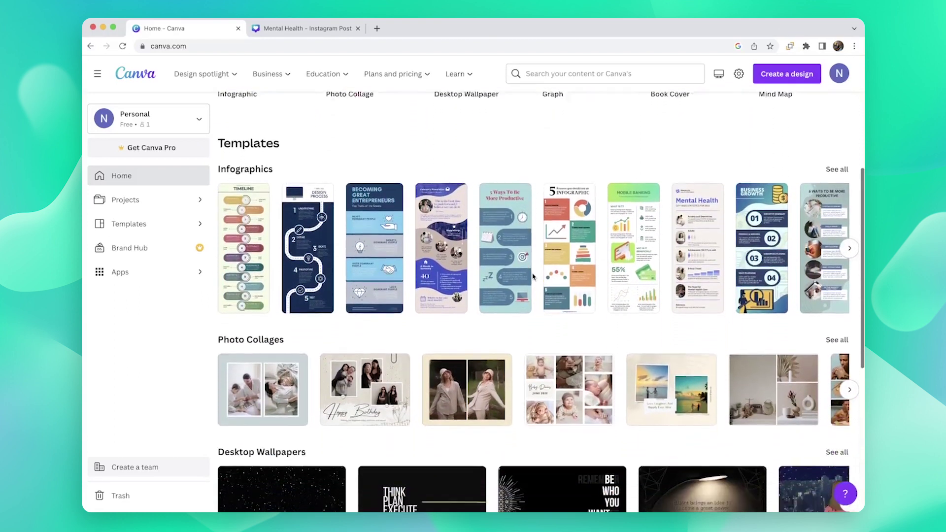
pyautogui.scroll(-4, 533, 276)
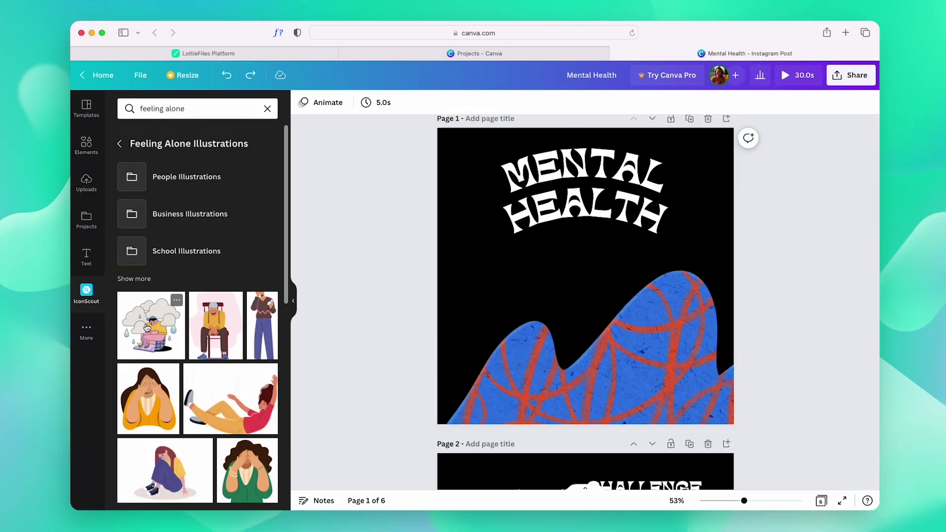
# Step: Add the illustration of a sad person under rain clouds to page 1, below the title
pyautogui.moveTo(151, 325); pyautogui.dragTo(587, 341)
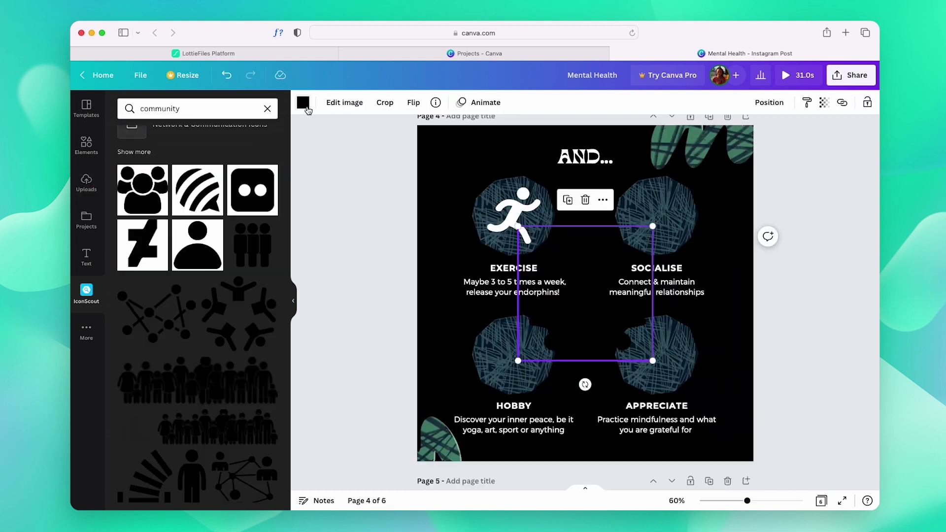
pyautogui.click(303, 103)
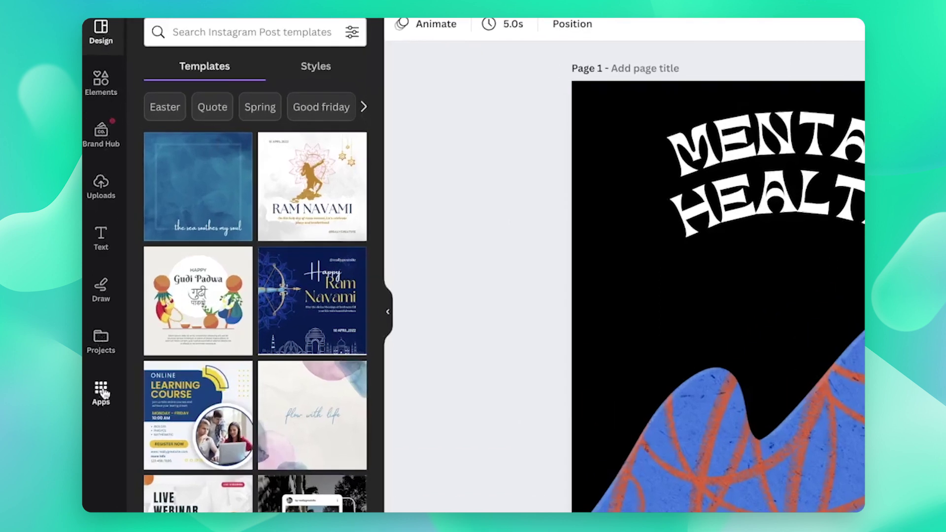
# Step: Search the Canva apps for "Icons", open the IconScout app and start connecting an account
pyautogui.click(101, 391)
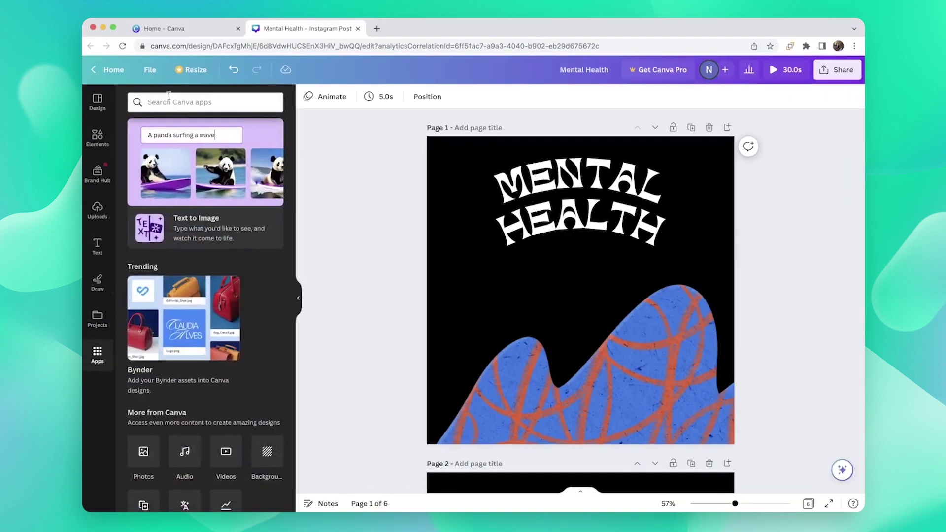
pyautogui.write('Icons')
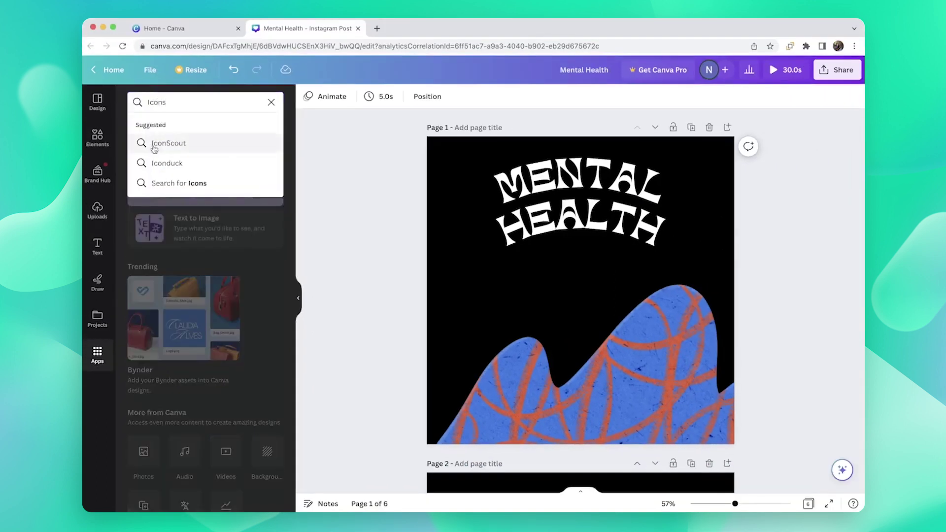
pyautogui.click(185, 146)
pyautogui.click(144, 135)
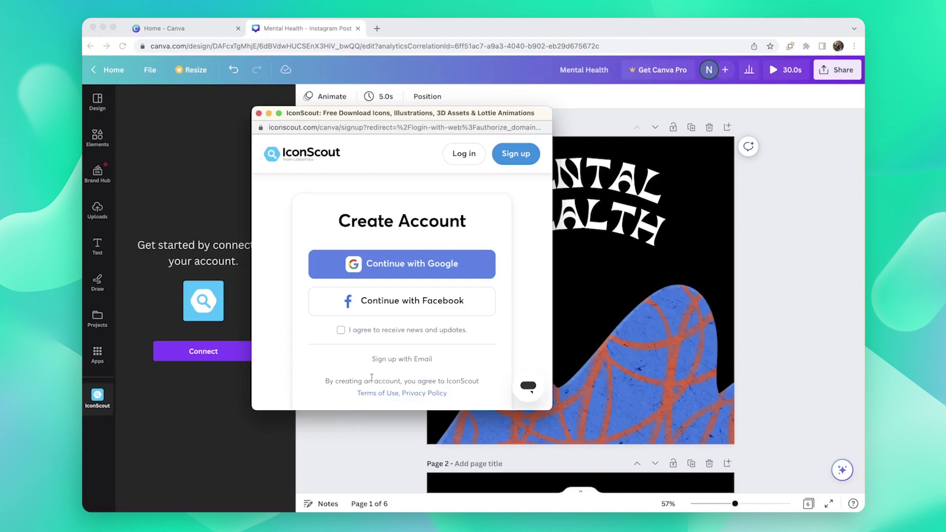
# Step: Log in to the existing IconScout account with the filled-in e-mail and password to connect it
pyautogui.click(469, 155)
pyautogui.scroll(-3, 503, 208)
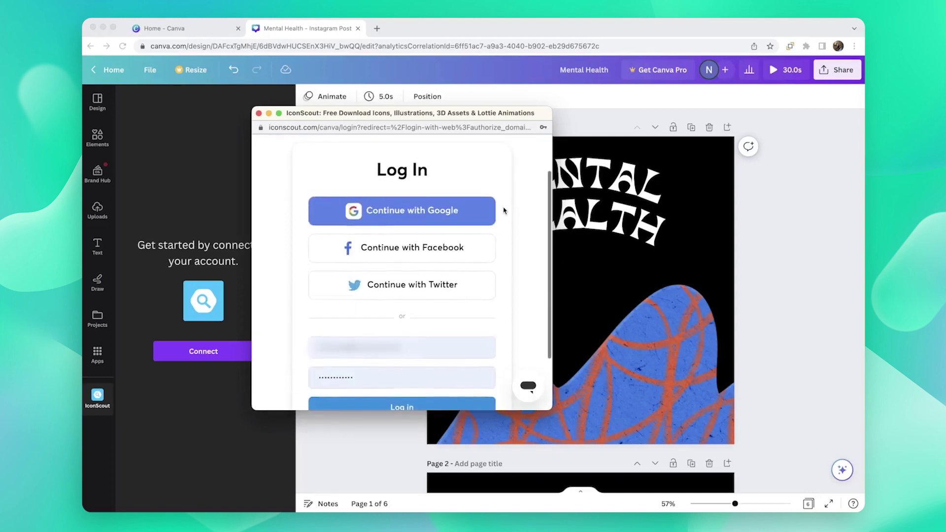
pyautogui.click(389, 374)
pyautogui.scroll(-3, 389, 376)
pyautogui.click(396, 375)
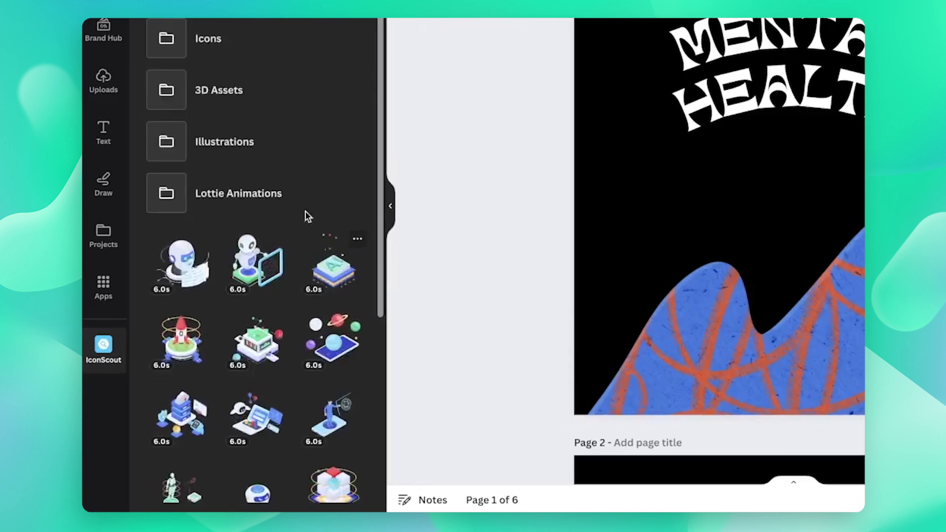
# Step: Search the IconScout assets for "feeling alone" and open the illustration results
pyautogui.scroll(-5, 282, 301)
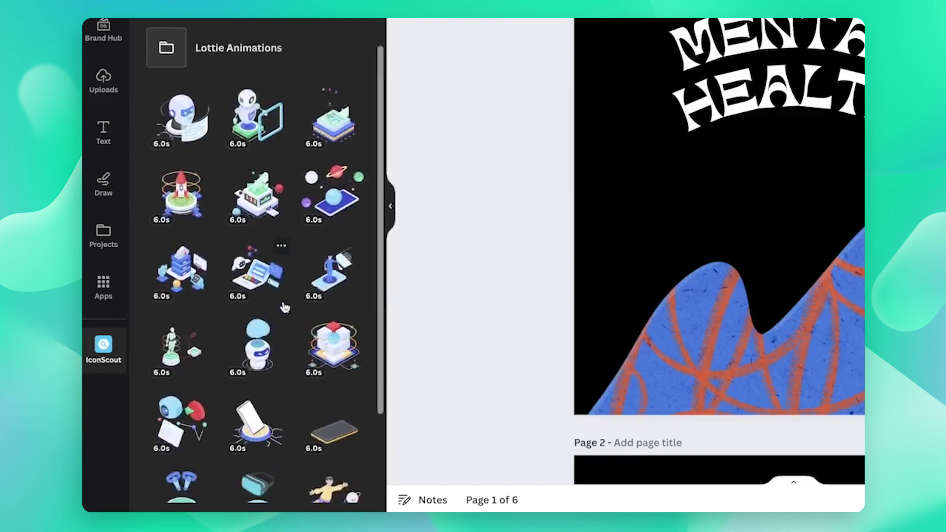
pyautogui.scroll(-4, 285, 308)
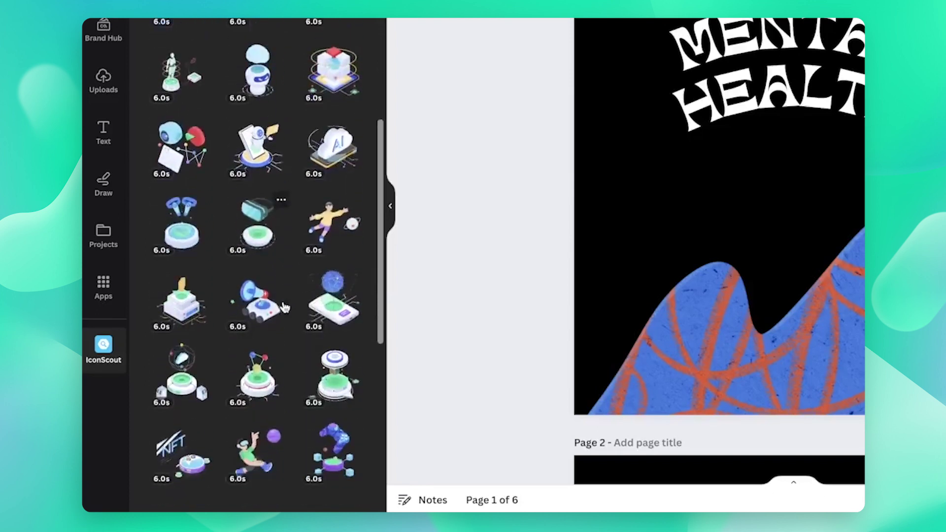
pyautogui.scroll(4, 285, 307)
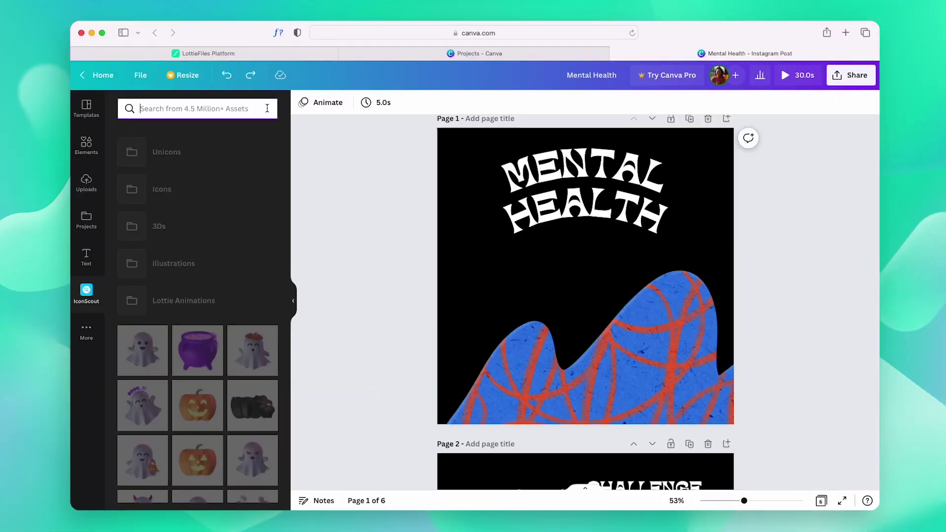
pyautogui.write('feeling ali')
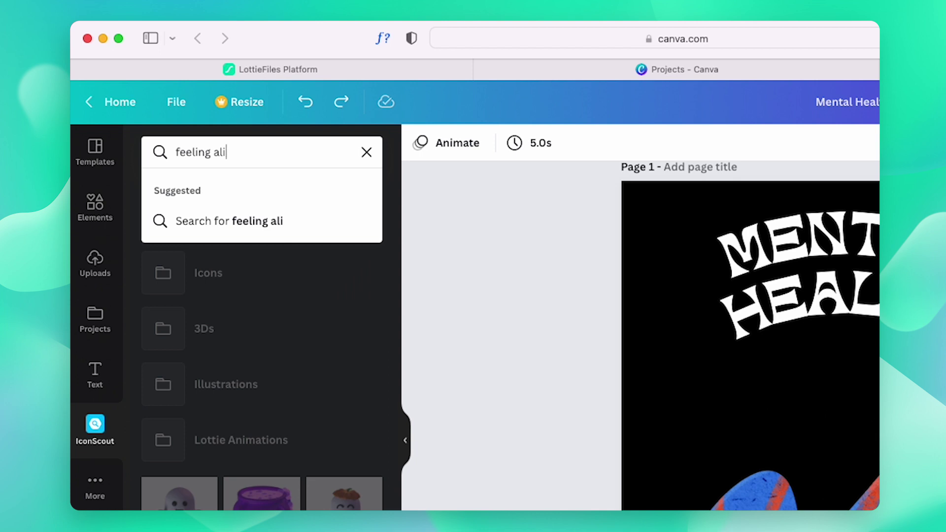
pyautogui.press('BackSpace')
pyautogui.write('one')
pyautogui.press('Return')
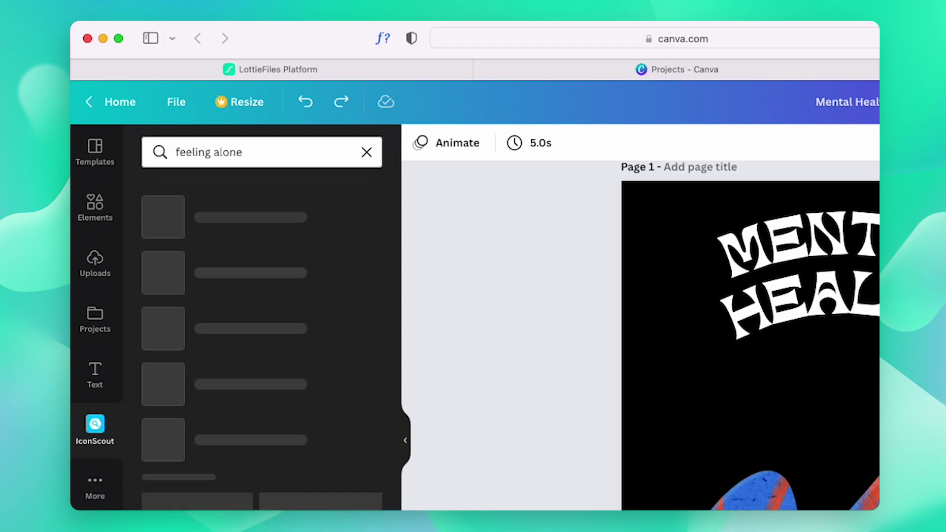
pyautogui.click(321, 279)
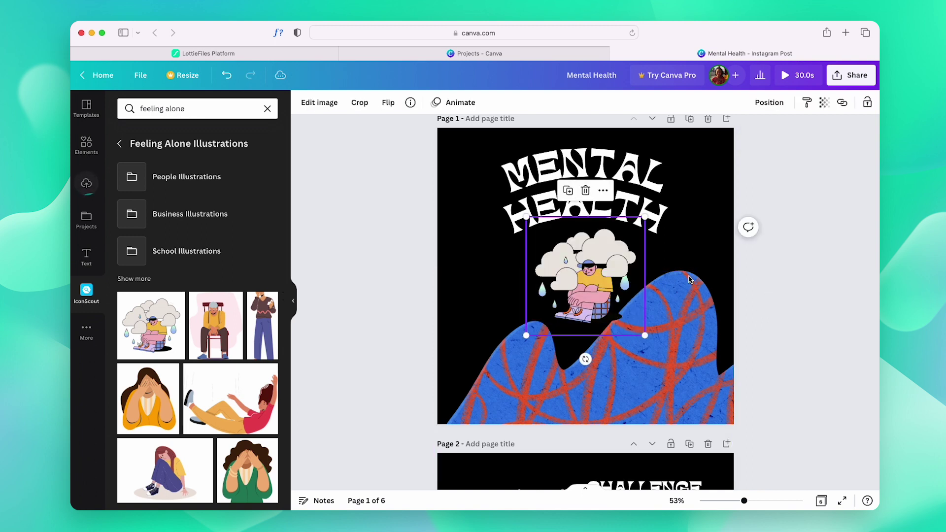
# Step: Enlarge the rain-cloud illustration on page 1 and position it over the blue shape, just below the title
pyautogui.moveTo(644, 335); pyautogui.dragTo(737, 428)
pyautogui.moveTo(667, 312); pyautogui.dragTo(620, 311)
pyautogui.moveTo(744, 500); pyautogui.dragTo(752, 501)
pyautogui.moveTo(732, 182); pyautogui.dragTo(744, 176)
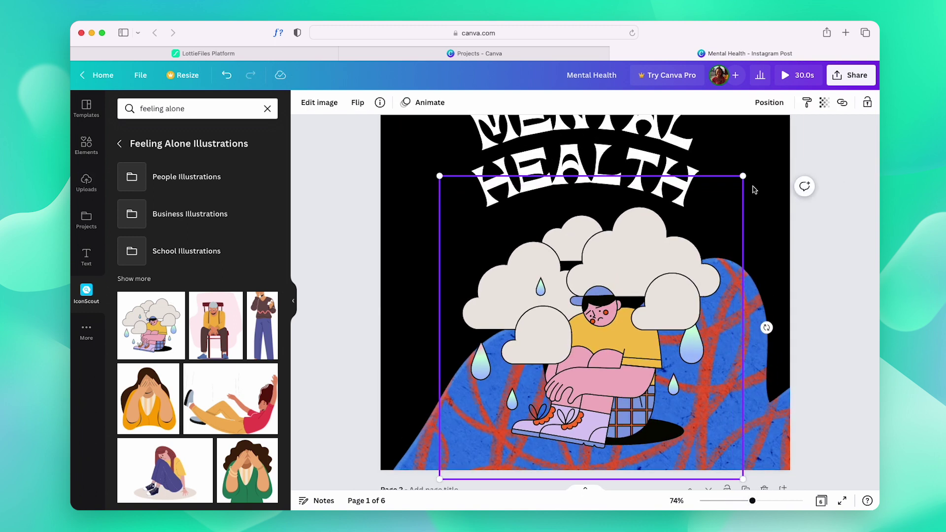
pyautogui.moveTo(752, 500); pyautogui.dragTo(752, 501)
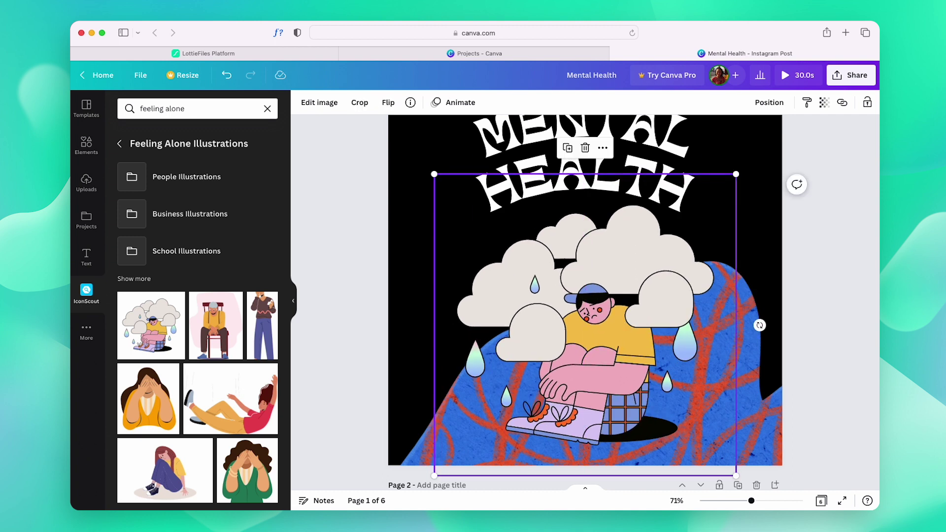
pyautogui.click(856, 335)
pyautogui.scroll(2, 849, 382)
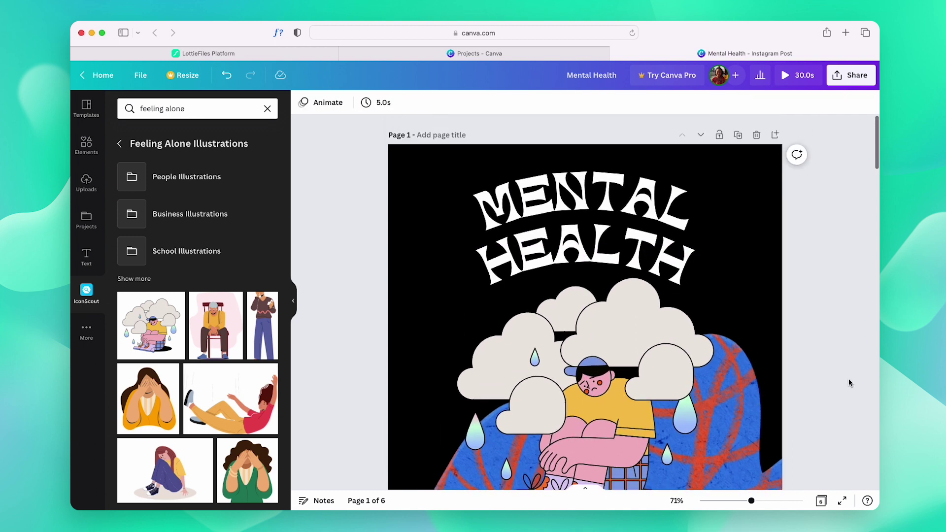
# Step: Go to the "Challenge Yourself" page and search IconScout for "boy doing daydream" illustrations
pyautogui.scroll(-5, 849, 382)
pyautogui.scroll(-5, 849, 382)
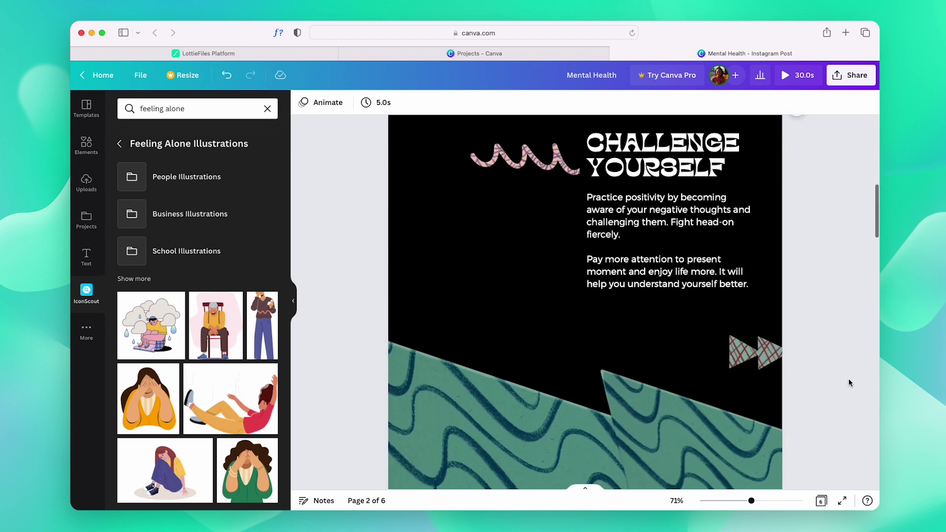
pyautogui.click(211, 111)
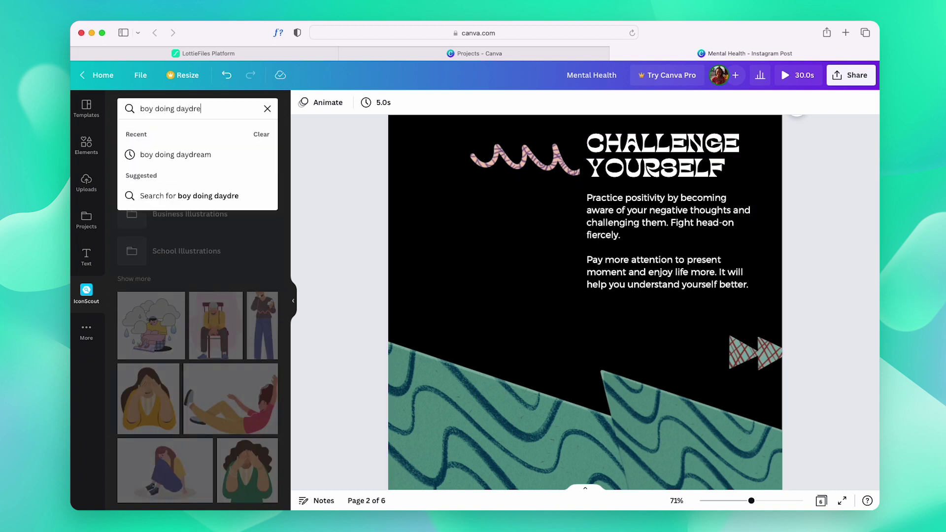
pyautogui.write('am')
pyautogui.press('Return')
pyautogui.click(172, 186)
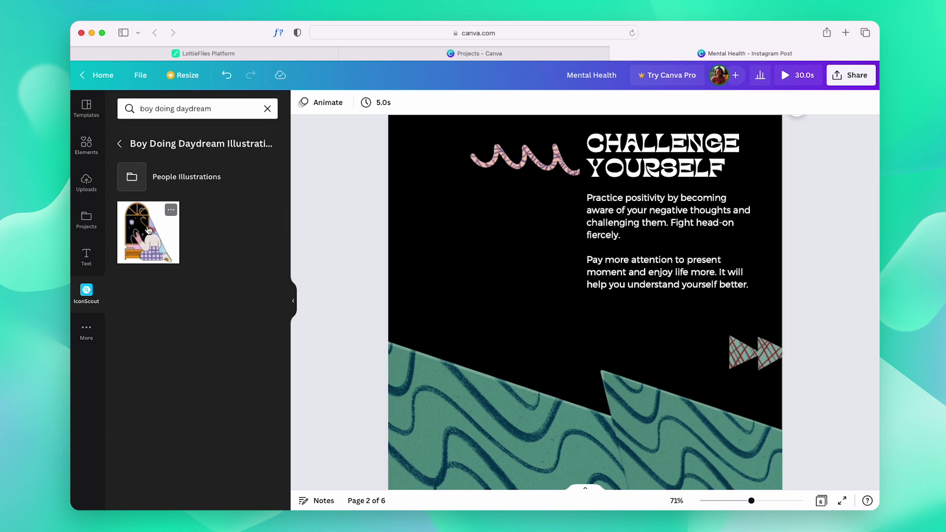
# Step: Add the daydreaming boy illustration to page 2, enlarge it and position it on the left side, beside the text
pyautogui.click(148, 229)
pyautogui.moveTo(586, 293); pyautogui.dragTo(495, 262)
pyautogui.moveTo(585, 352); pyautogui.dragTo(714, 488)
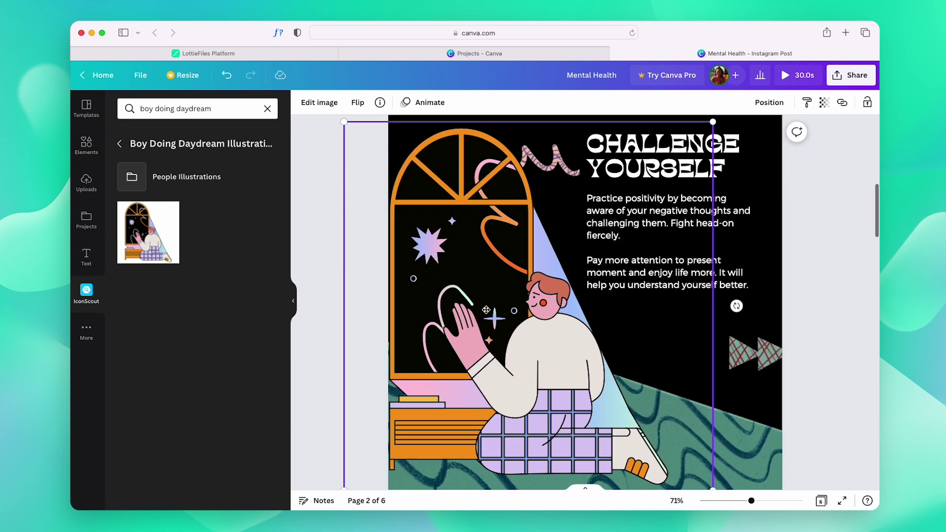
pyautogui.scroll(-2, 529, 329)
pyautogui.moveTo(529, 329); pyautogui.dragTo(523, 323)
pyautogui.click(824, 268)
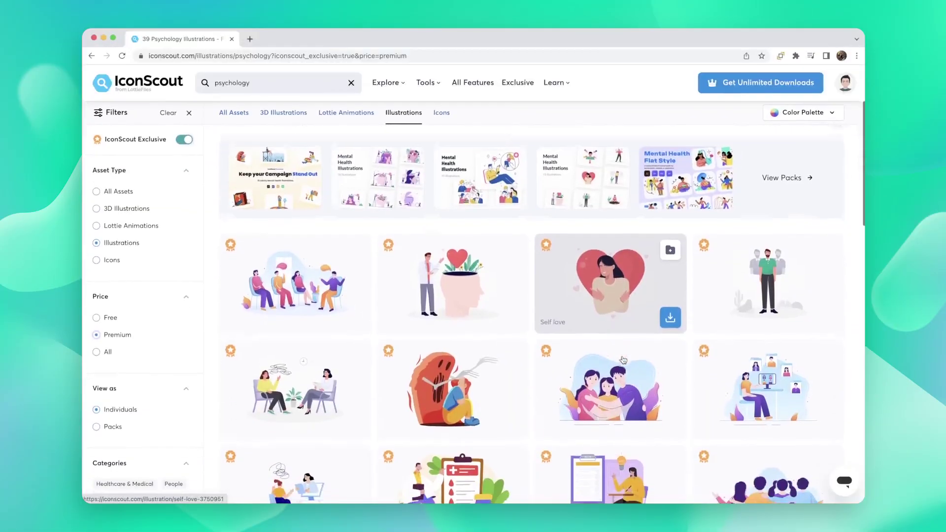
# Step: Browse the exclusive premium psychology illustrations on the IconScout website
pyautogui.scroll(-5, 623, 360)
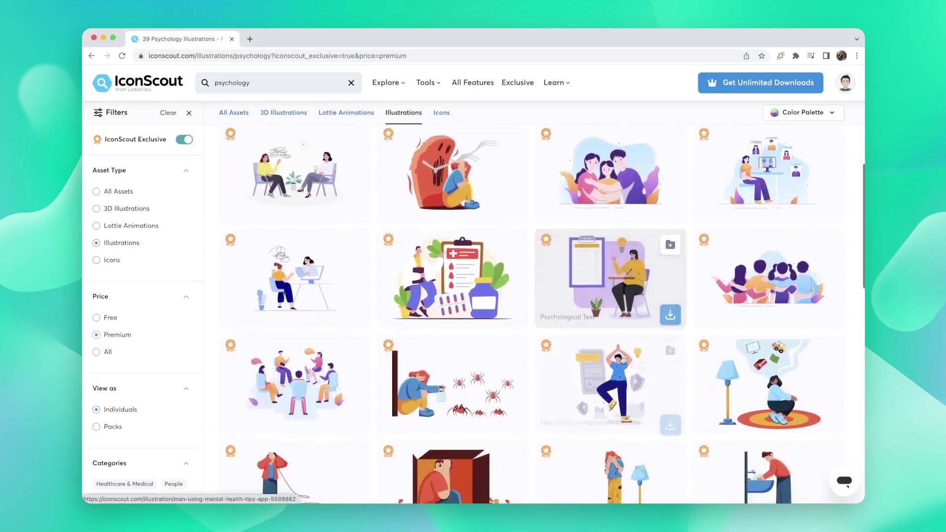
pyautogui.scroll(-5, 623, 360)
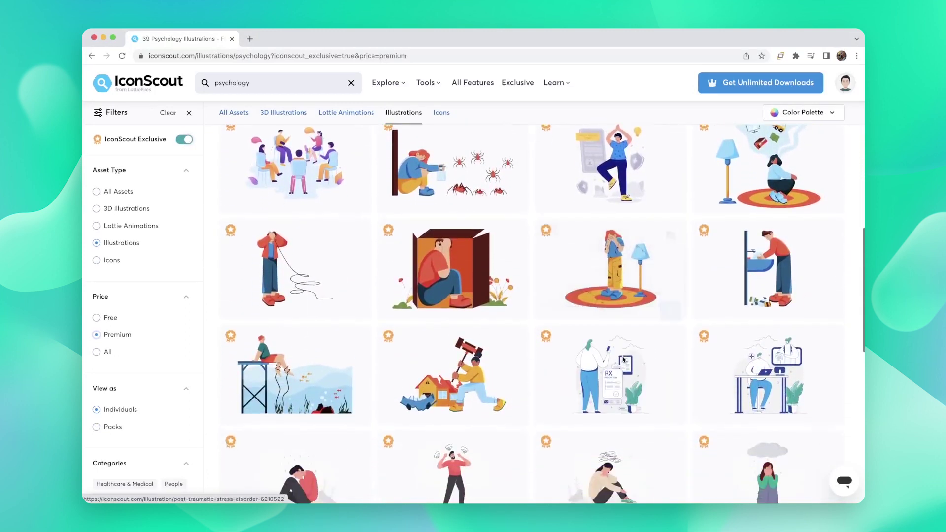
pyautogui.scroll(-5, 623, 359)
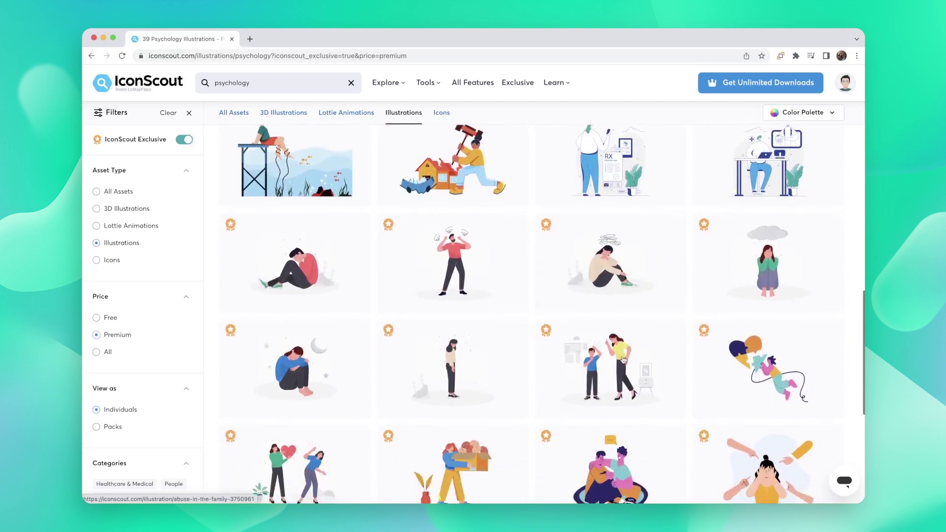
pyautogui.scroll(-4, 624, 360)
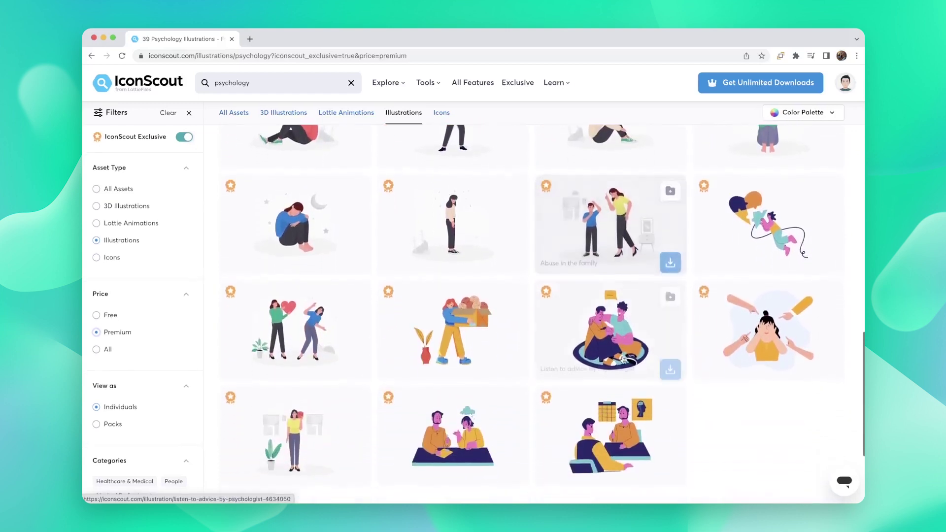
pyautogui.scroll(-1, 624, 360)
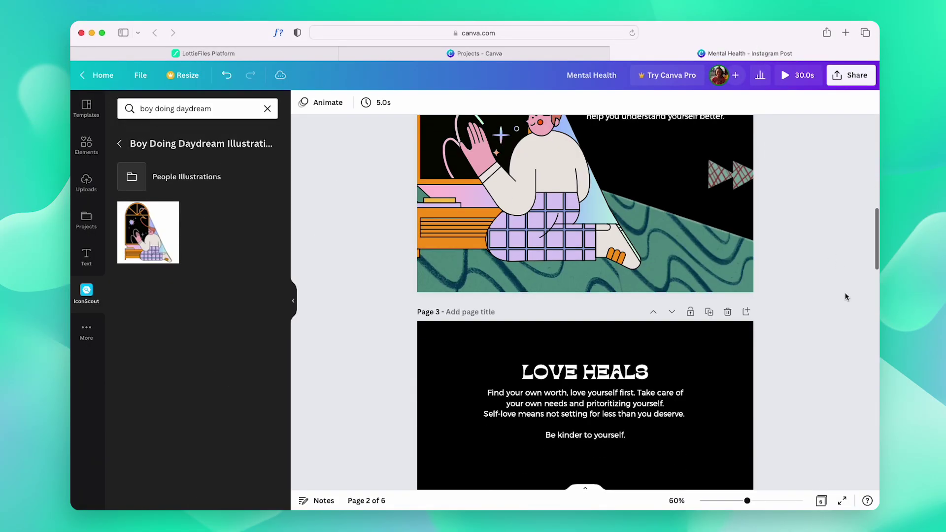
# Step: Replace the IconScout search with "heart" and open the Heart Lottie Animations collection
pyautogui.click(267, 109)
pyautogui.write('heart')
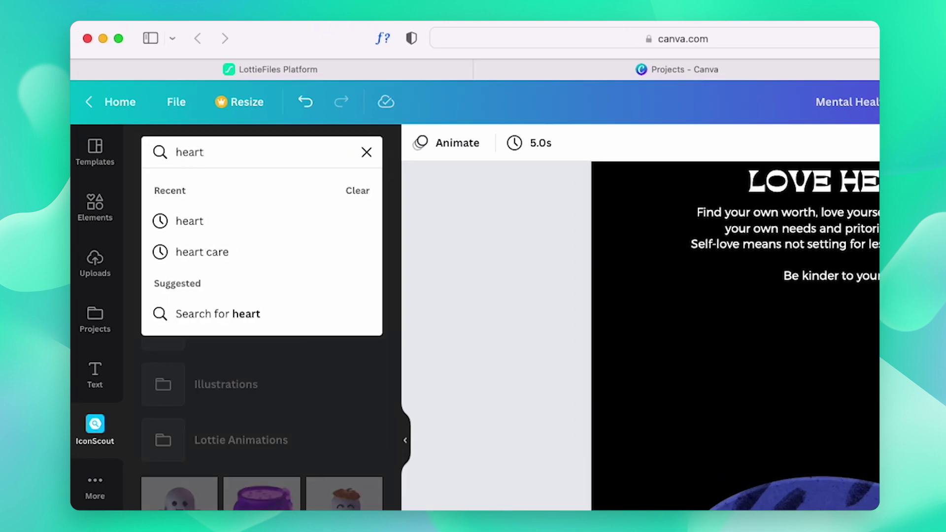
pyautogui.press('Return')
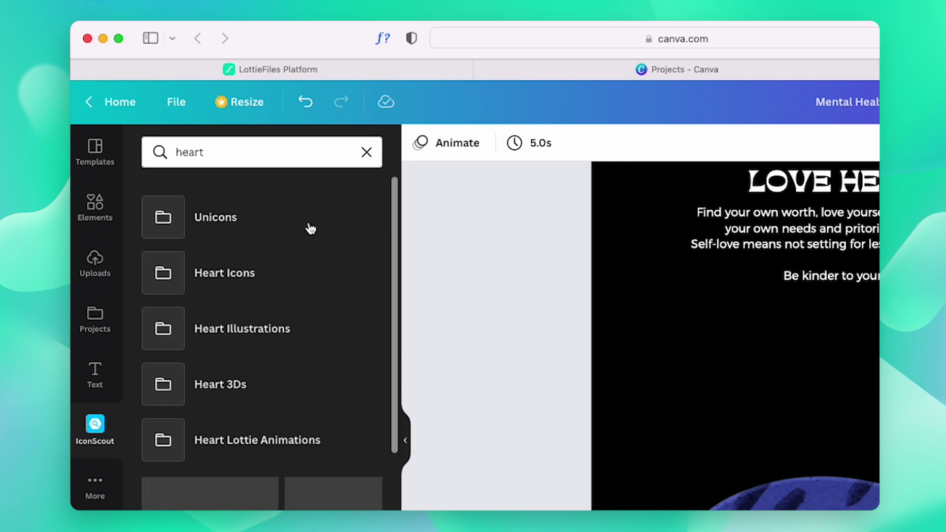
pyautogui.click(264, 425)
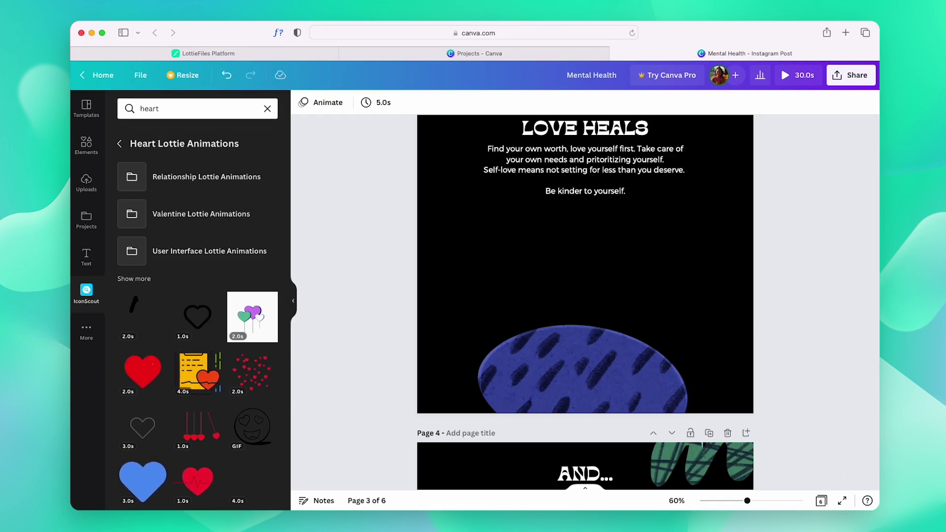
# Step: Add the red heart Lottie animation with a sparkle to page 3, enlarge it and centre it above the blue oval
pyautogui.click(142, 378)
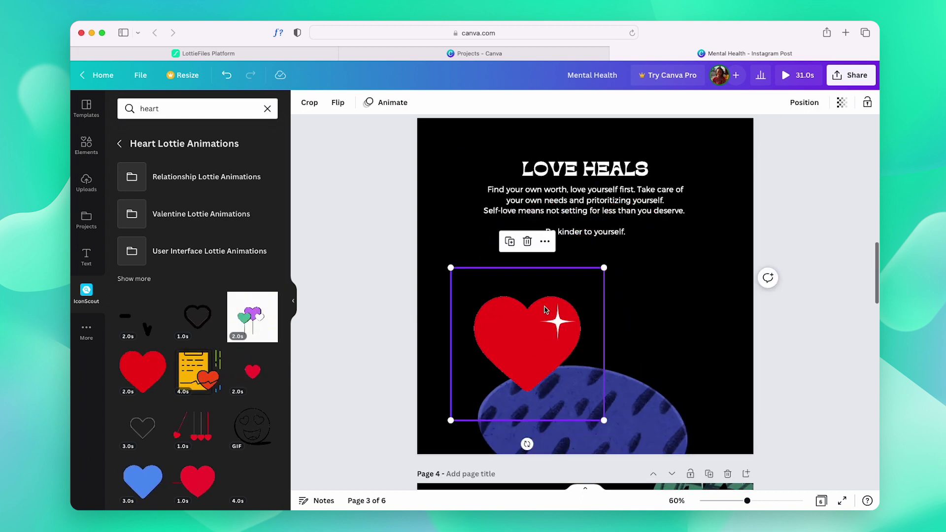
pyautogui.moveTo(497, 421)
pyautogui.mouseDown()
pyautogui.moveTo(482, 437)
pyautogui.moveTo(494, 438)
pyautogui.mouseUp()
pyautogui.moveTo(598, 336); pyautogui.dragTo(595, 339)
pyautogui.click(830, 357)
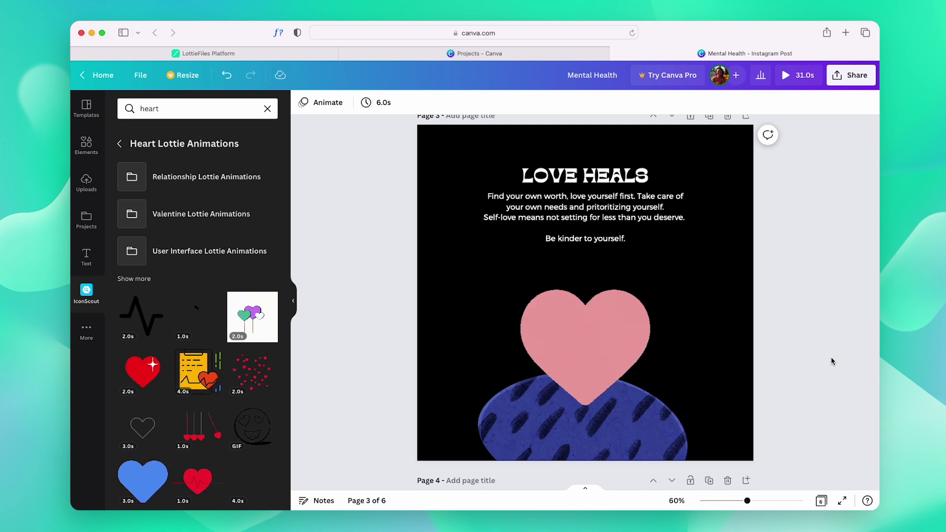
# Step: Replace the IconScout search with "run" for page 4 and open the Run Glyph Icons collection
pyautogui.scroll(-3, 805, 373)
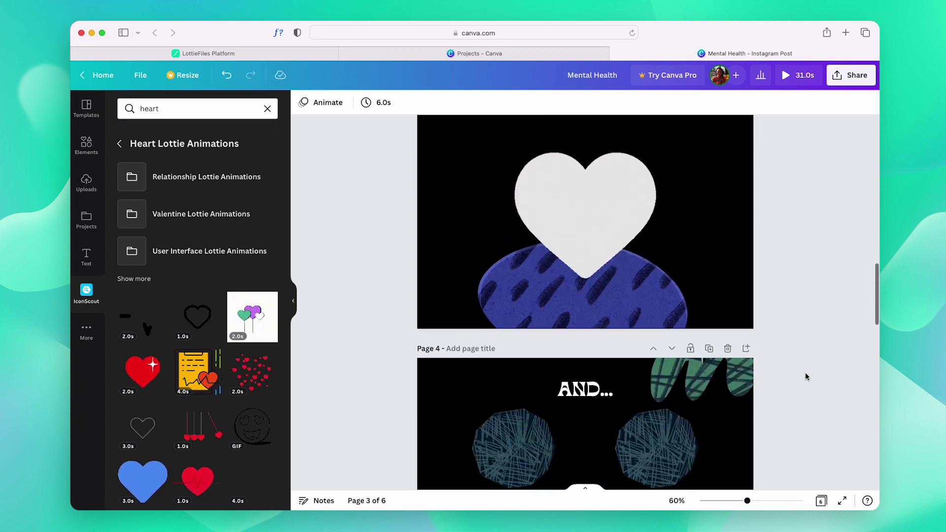
pyautogui.scroll(-3, 805, 375)
pyautogui.scroll(-2, 805, 376)
pyautogui.scroll(1, 806, 377)
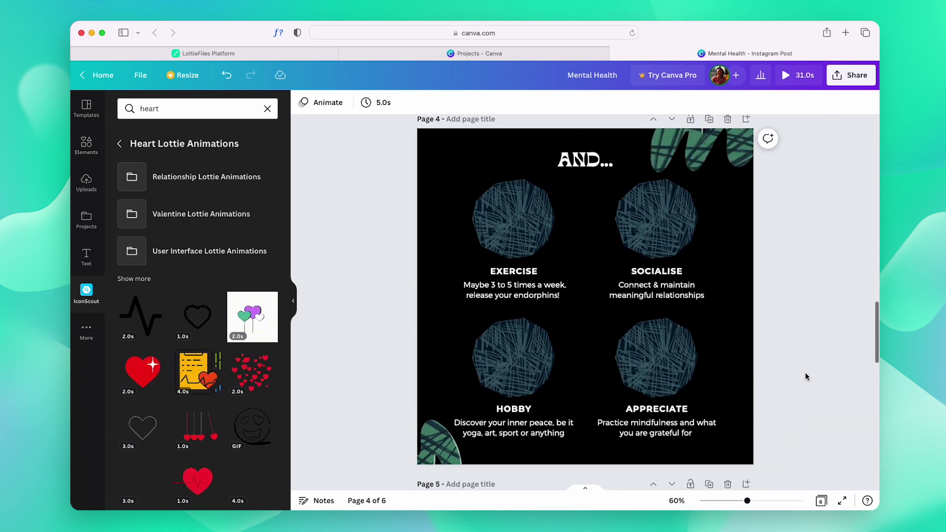
pyautogui.click(193, 106)
pyautogui.press('super+a')
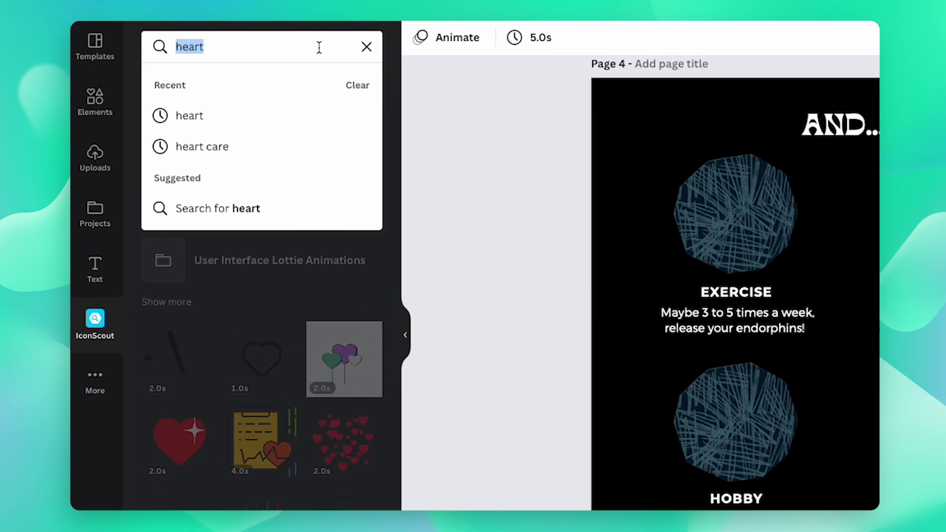
pyautogui.write('run')
pyautogui.press('Return')
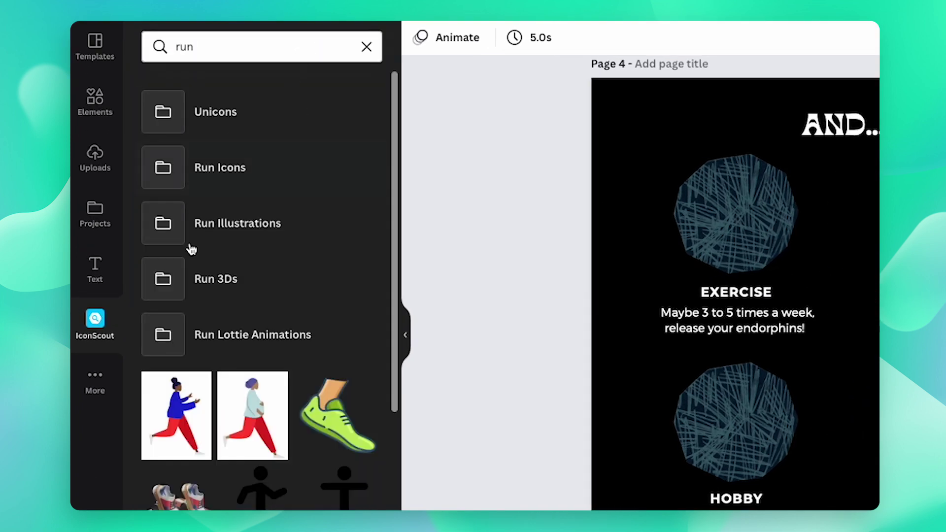
pyautogui.click(232, 175)
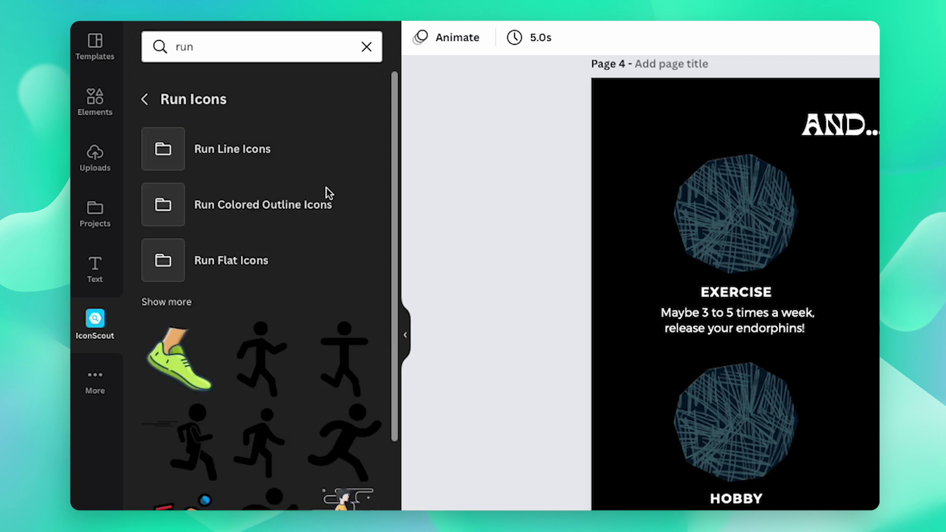
pyautogui.click(166, 304)
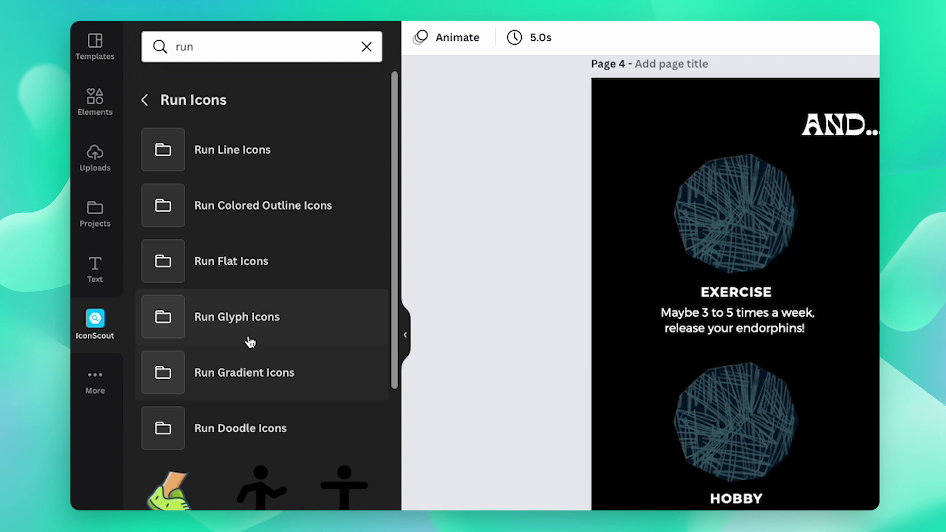
pyautogui.click(252, 316)
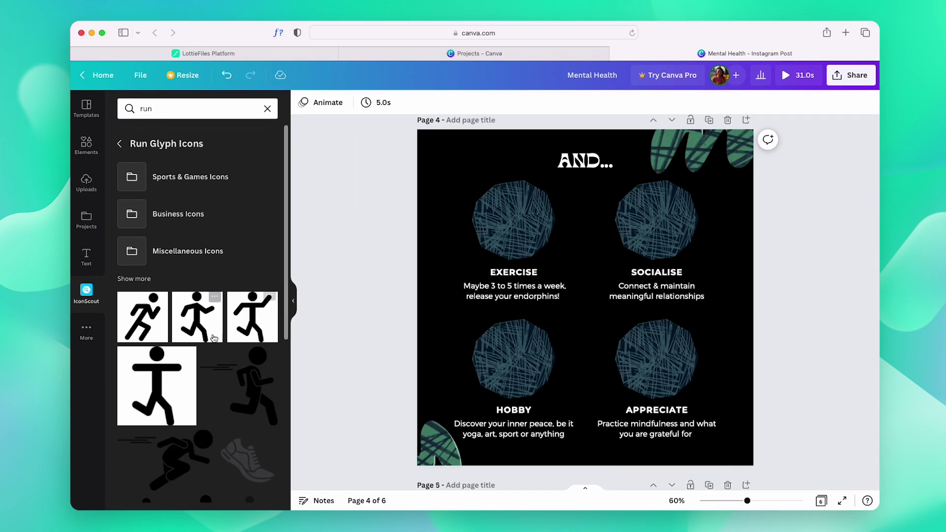
# Step: Add a running figure glyph icon to page 4, colour it white, shrink it and place it on the circle above EXERCISE
pyautogui.scroll(-3, 216, 337)
pyautogui.scroll(-2, 224, 337)
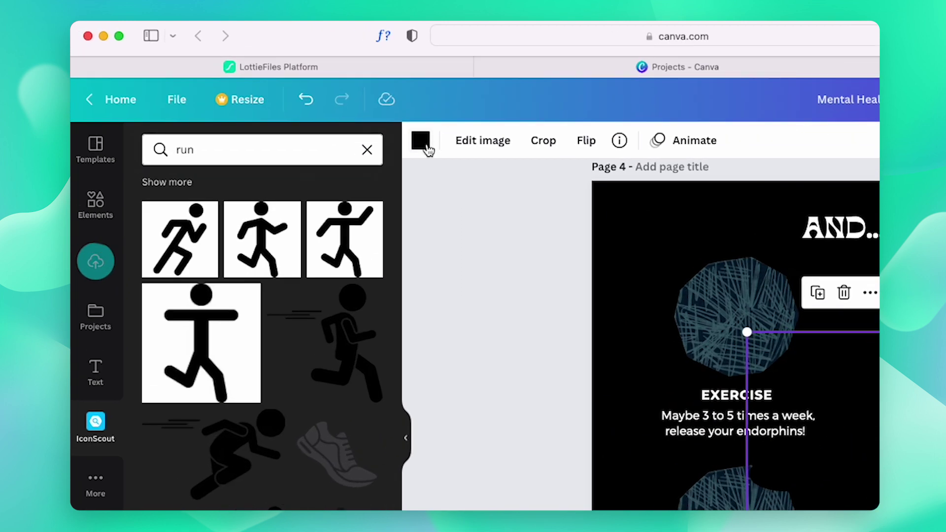
pyautogui.click(303, 102)
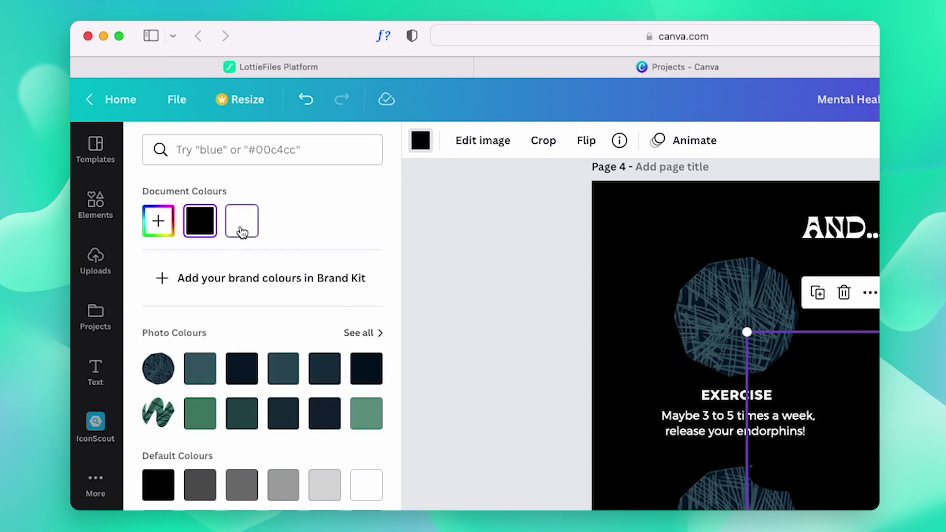
pyautogui.click(242, 228)
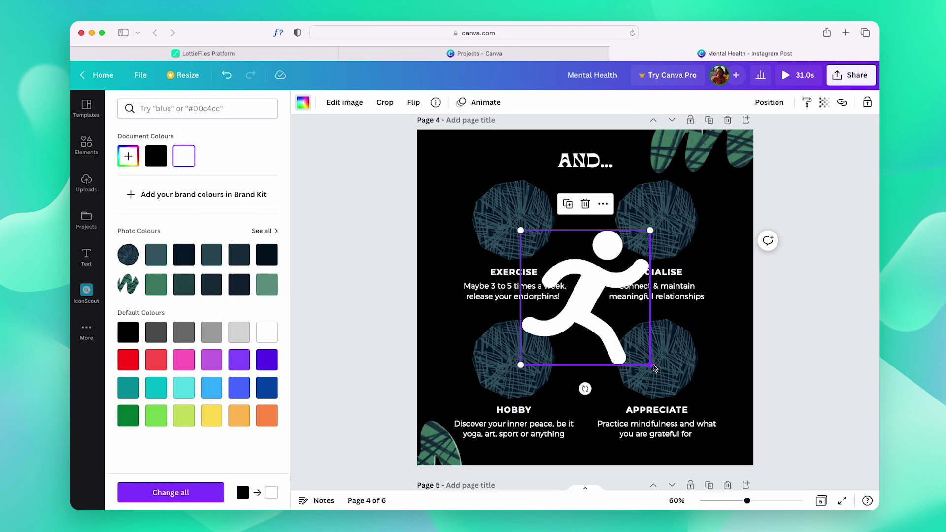
pyautogui.moveTo(653, 367); pyautogui.dragTo(514, 219)
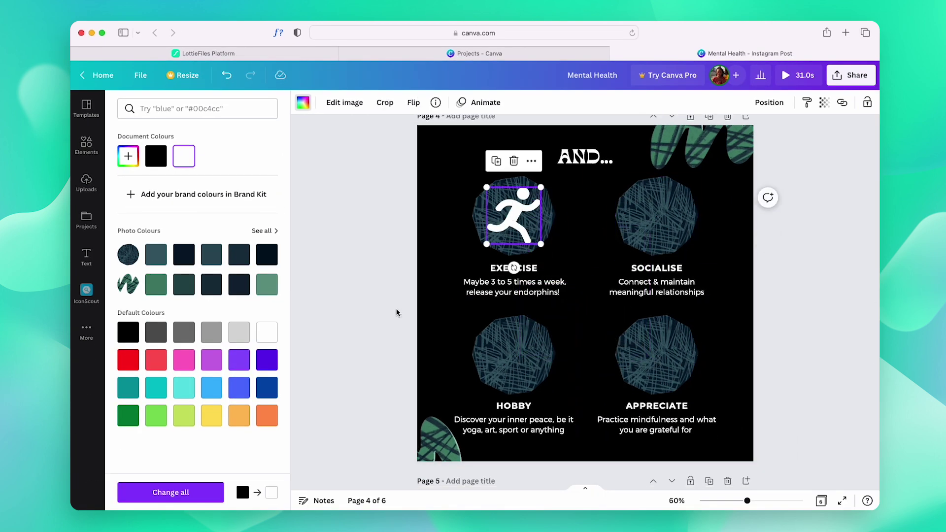
# Step: Replace the IconScout search with "community" and open its icon collection
pyautogui.click(86, 294)
pyautogui.tripleClick(197, 108)
pyautogui.write('community')
pyautogui.press('Return')
pyautogui.click(344, 339)
pyautogui.click(205, 196)
pyautogui.click(205, 214)
pyautogui.scroll(-3, 205, 402)
# Step: Add the icon of people arranged in a ring, colour it white, and fit it on the circle above SOCIALISE
pyautogui.click(238, 313)
pyautogui.click(304, 104)
pyautogui.click(184, 156)
pyautogui.moveTo(653, 359); pyautogui.dragTo(588, 295)
pyautogui.moveTo(554, 261); pyautogui.dragTo(655, 215)
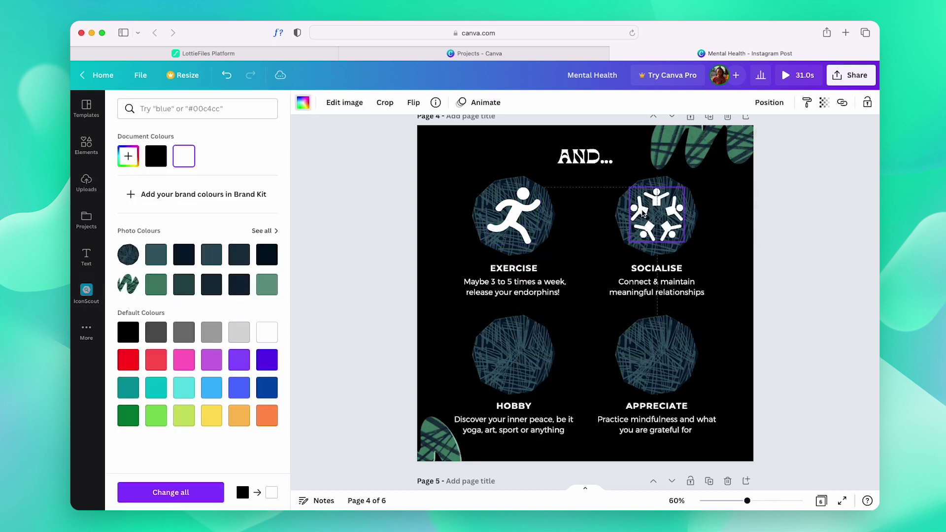
pyautogui.moveTo(622, 250); pyautogui.dragTo(629, 246)
pyautogui.moveTo(658, 217); pyautogui.dragTo(523, 354)
pyautogui.click(809, 262)
# Step: Search IconScout for "basketball" and add the sports balls icon in white on the circle above HOBBY
pyautogui.tripleClick(212, 108)
pyautogui.write('basketball;;')
pyautogui.press('Return')
pyautogui.click(205, 214)
pyautogui.click(256, 478)
pyautogui.click(304, 103)
pyautogui.click(184, 154)
pyautogui.click(536, 195)
pyautogui.click(585, 246)
# Step: Replace the IconScout search with "heart" and open the Heart Glyph Icons collection
pyautogui.tripleClick(213, 109)
pyautogui.write('heart')
pyautogui.press('Return')
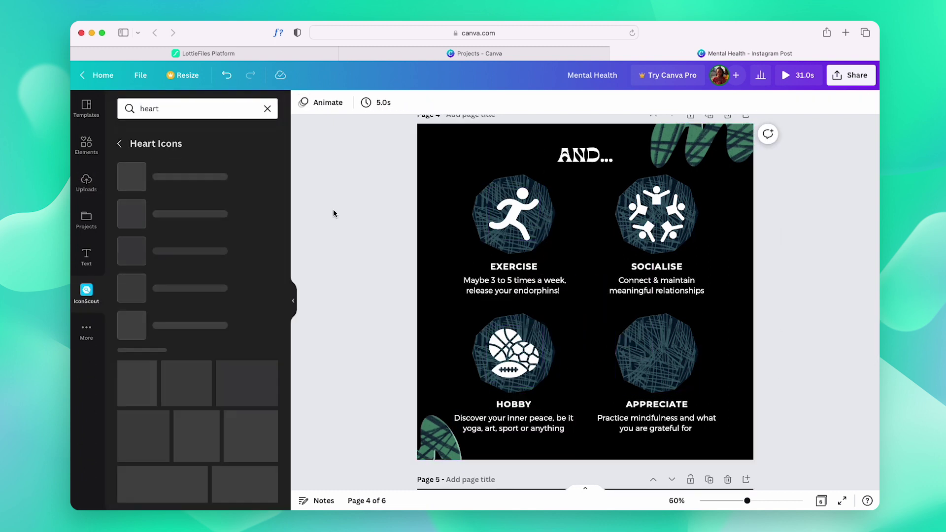
pyautogui.click(205, 214)
# Step: Add the heart icon with a plus sign, colour it white, and fit it on the circle above APPRECIATE
pyautogui.click(199, 314)
pyautogui.click(303, 103)
pyautogui.click(184, 155)
pyautogui.moveTo(518, 225); pyautogui.dragTo(600, 307)
pyautogui.moveTo(634, 334); pyautogui.dragTo(663, 361)
pyautogui.moveTo(680, 334); pyautogui.dragTo(688, 325)
pyautogui.moveTo(671, 355); pyautogui.dragTo(671, 352)
pyautogui.press('Escape')
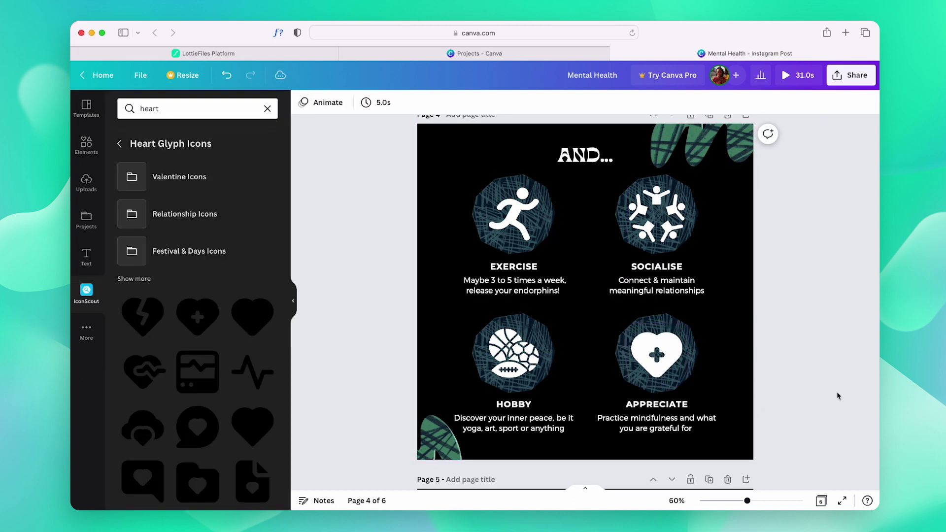
# Step: Search IconScout for "psychology" for page 5 and open the Psychology Illustrations collection
pyautogui.scroll(-8, 715, 448)
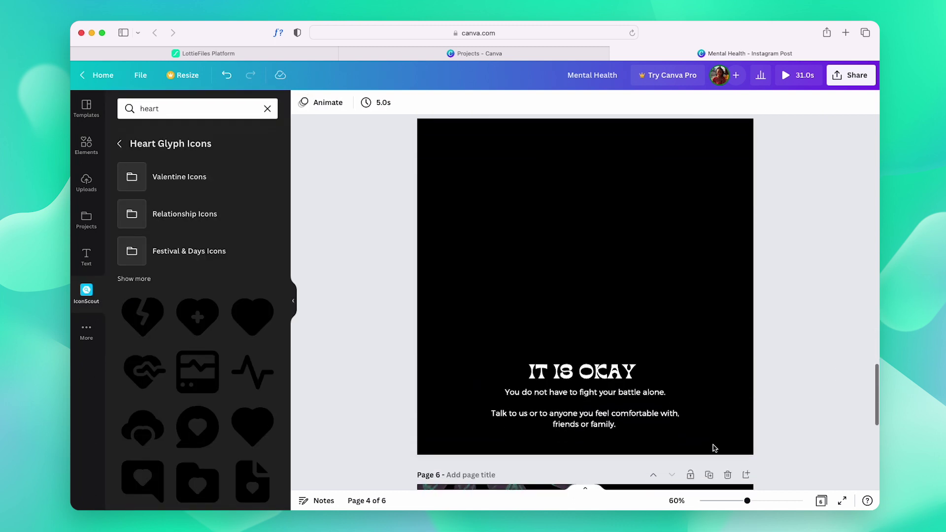
pyautogui.click(235, 110)
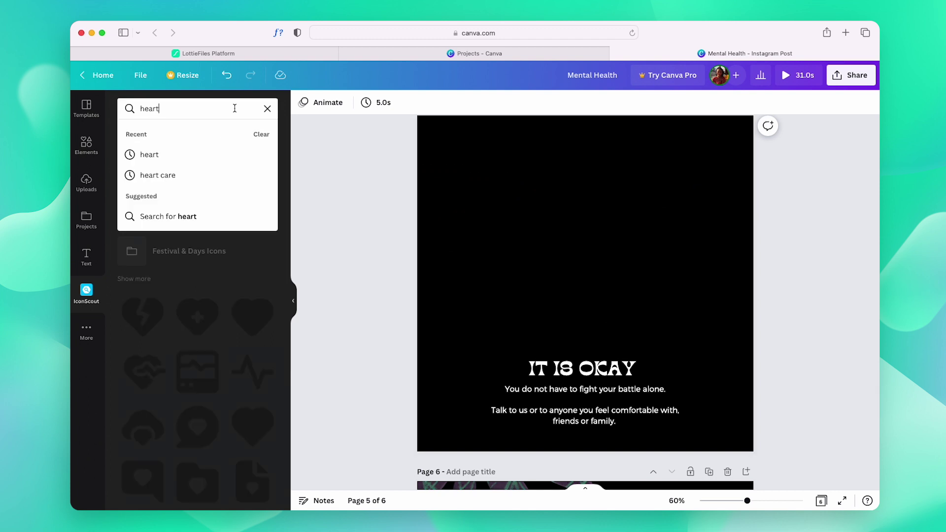
pyautogui.write('psychology')
pyautogui.press('Return')
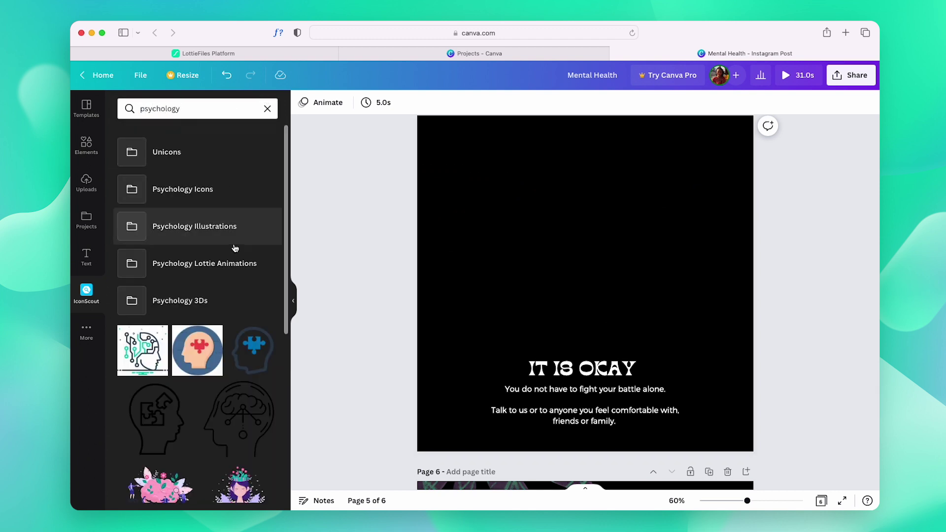
pyautogui.click(217, 222)
# Step: Add the hugging family illustration to page 5, enlarge it to most of the page width and place it above the IT IS OKAY heading
pyautogui.click(137, 376)
pyautogui.scroll(-2, 136, 375)
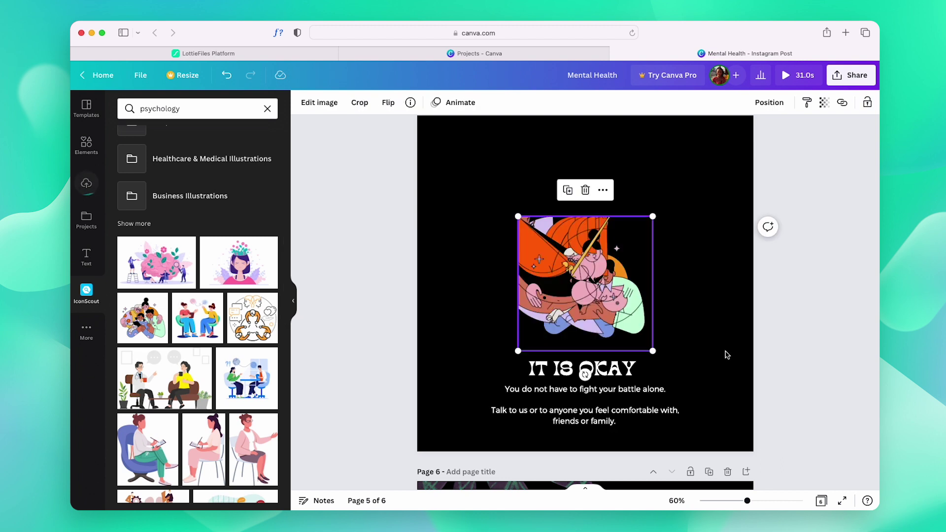
pyautogui.moveTo(654, 216); pyautogui.dragTo(725, 145)
pyautogui.moveTo(724, 423); pyautogui.dragTo(743, 446)
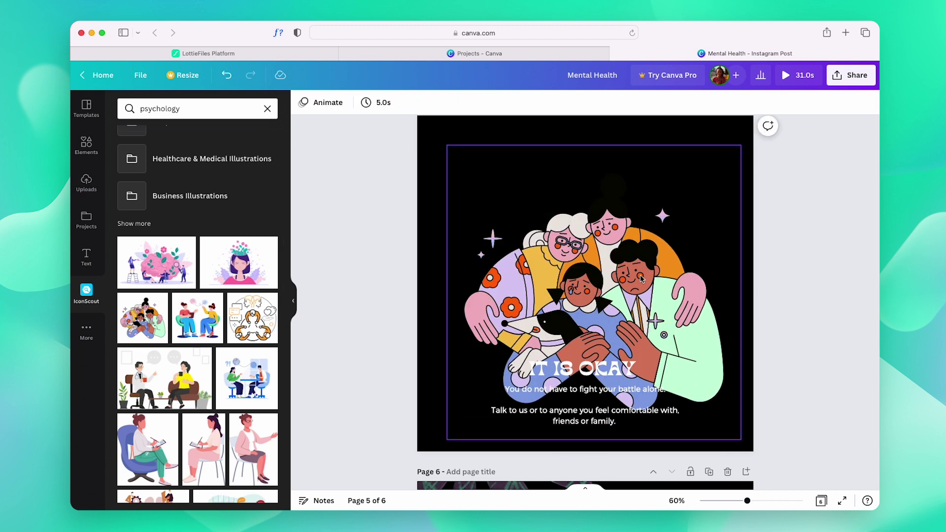
pyautogui.moveTo(668, 322); pyautogui.dragTo(660, 266)
pyautogui.scroll(2, 659, 275)
pyautogui.scroll(-1, 660, 276)
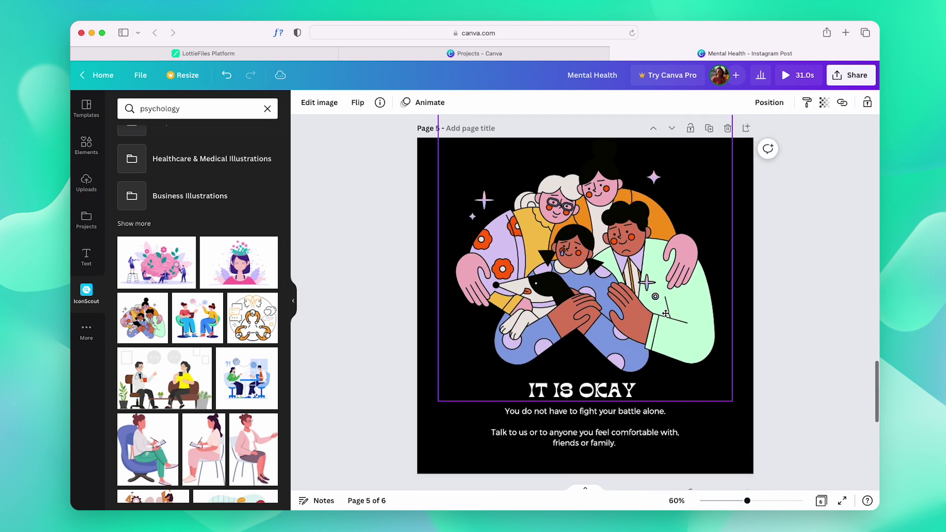
pyautogui.moveTo(687, 320); pyautogui.dragTo(687, 315)
pyautogui.click(824, 366)
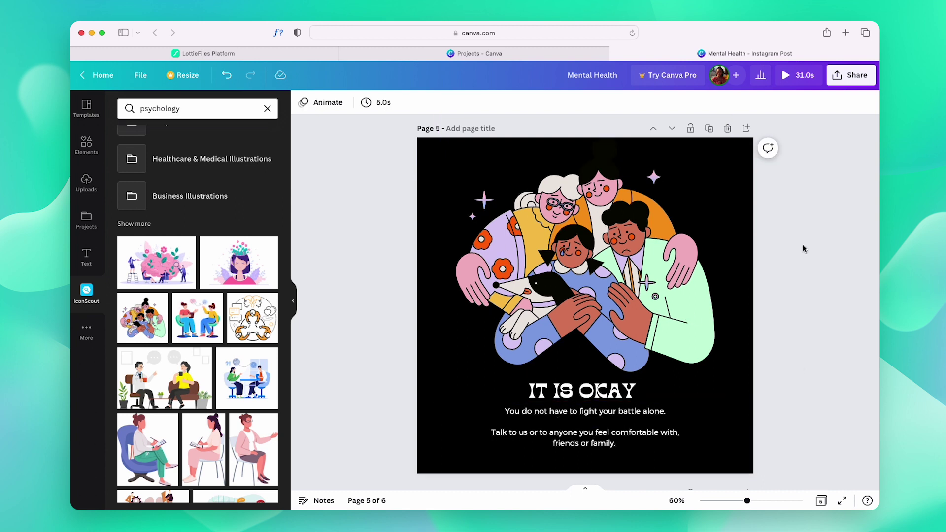
# Step: Search IconScout for "happy emoji" for page 6 and open the Happy Emoji 3Ds collection
pyautogui.scroll(-2, 745, 322)
pyautogui.scroll(-5, 747, 323)
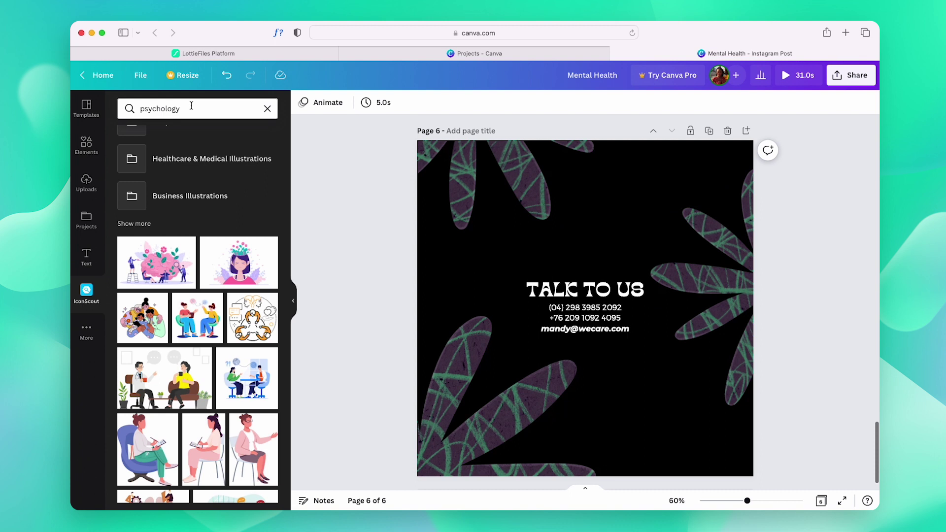
pyautogui.click(197, 108)
pyautogui.write('happy emoji')
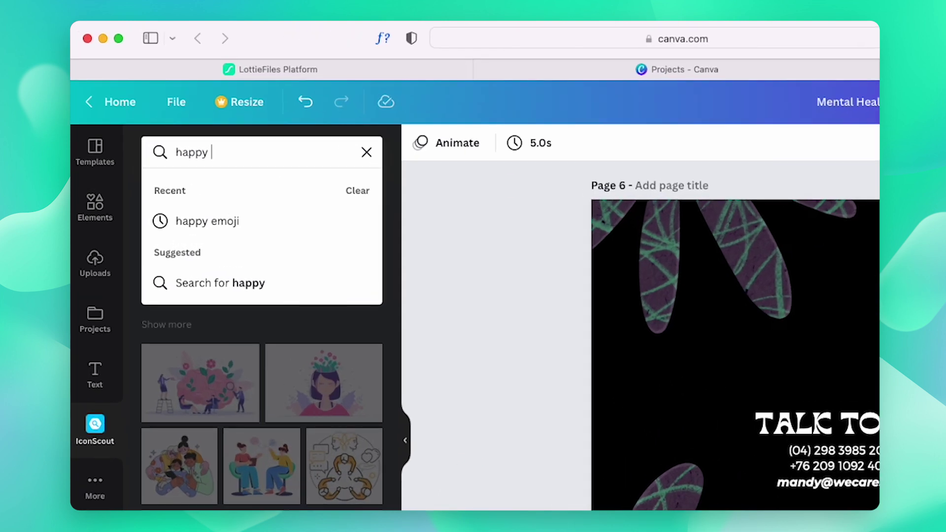
pyautogui.press('Return')
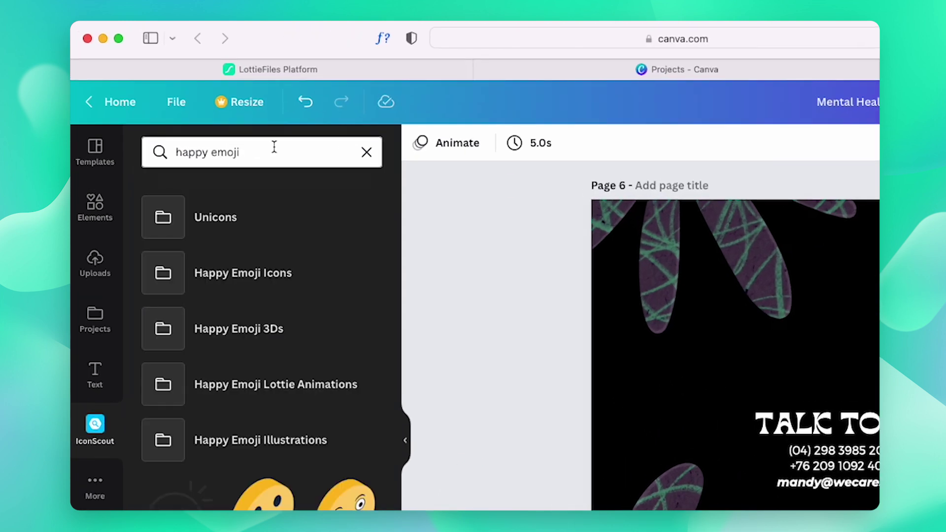
pyautogui.click(260, 320)
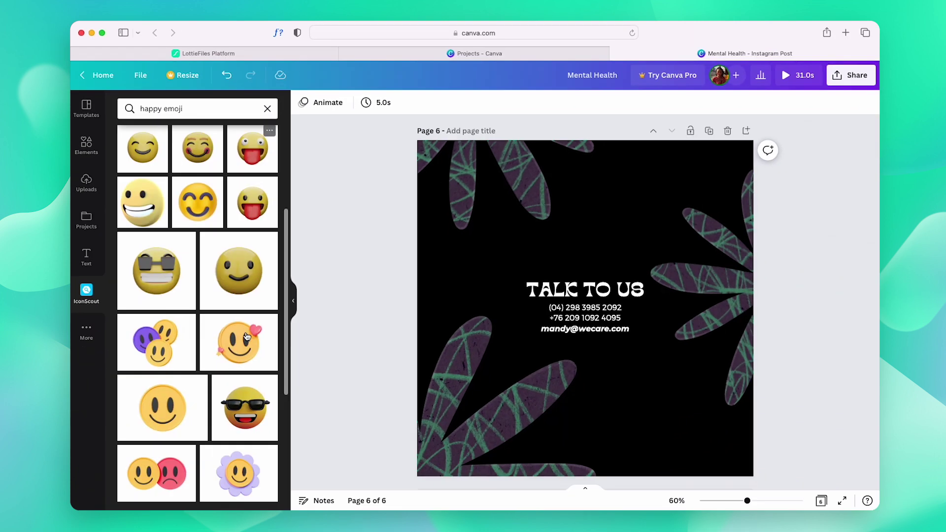
# Step: Add the single lilac flower smiley to page 6 and place it above and to the right of the TALK TO US heading
pyautogui.scroll(-5, 269, 290)
pyautogui.click(266, 290)
pyautogui.moveTo(603, 339); pyautogui.dragTo(673, 248)
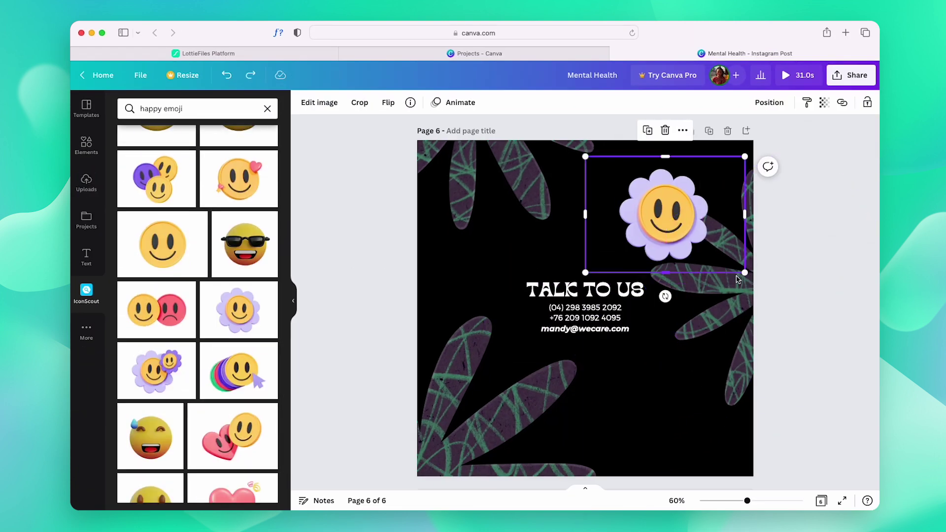
pyautogui.press('Escape')
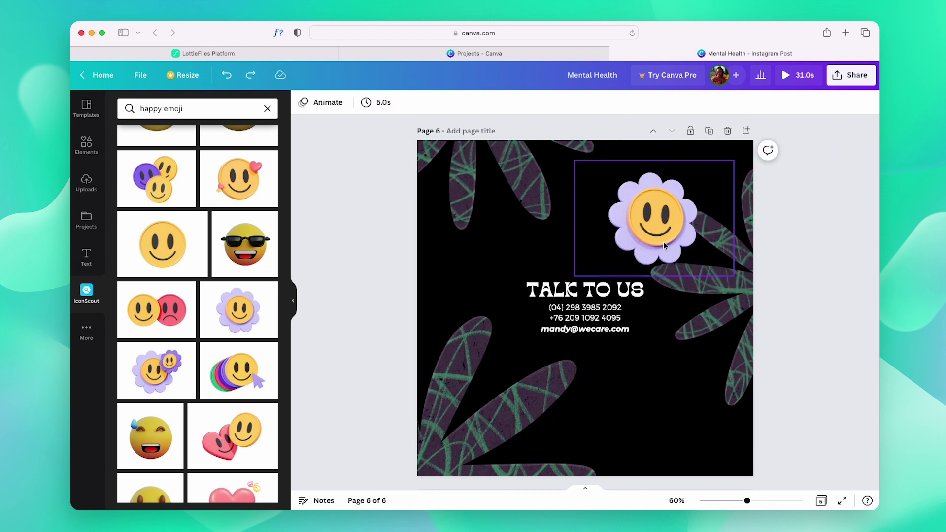
pyautogui.click(653, 218)
pyautogui.moveTo(734, 276); pyautogui.dragTo(701, 255)
pyautogui.press('super+z')
# Step: Add the double flower smiley to page 6, place it in the page's lower-left area and flip it horizontally
pyautogui.click(169, 366)
pyautogui.moveTo(644, 342); pyautogui.dragTo(570, 433)
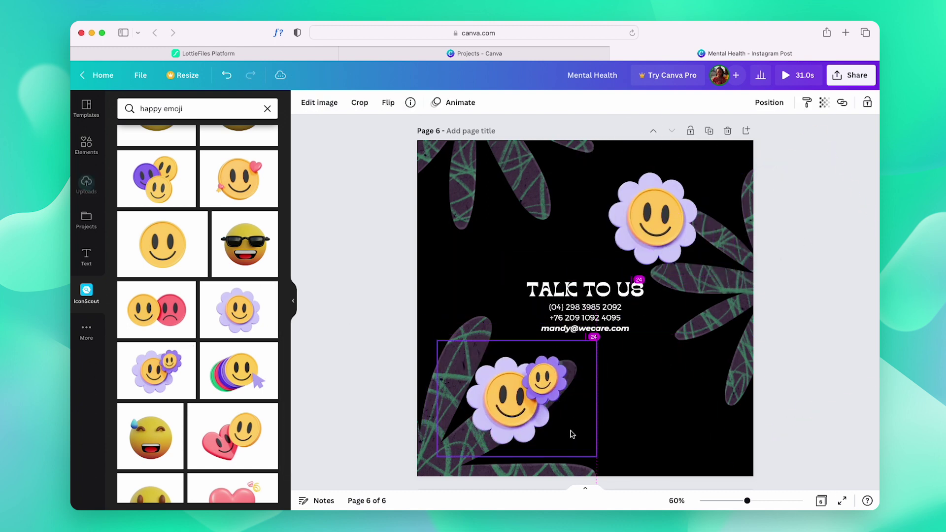
pyautogui.rightClick(567, 423)
pyautogui.click(389, 102)
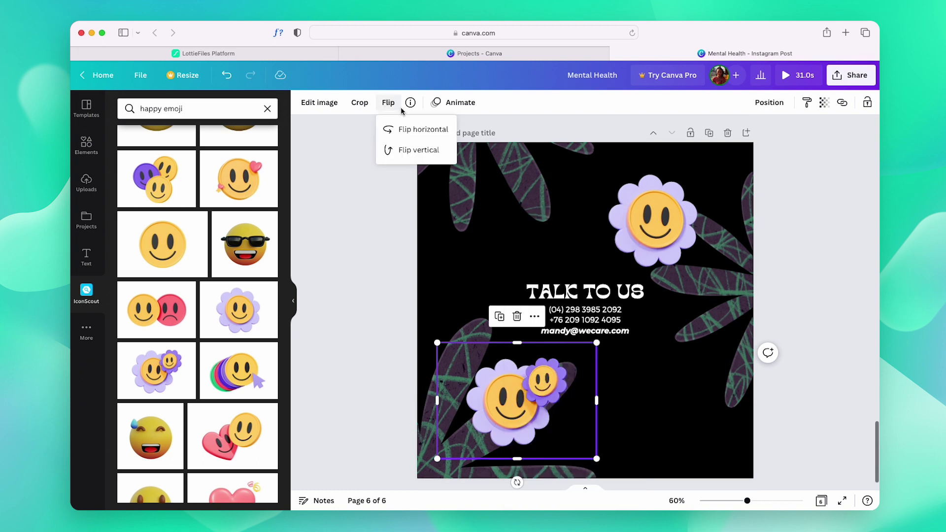
pyautogui.click(424, 129)
pyautogui.click(540, 411)
pyautogui.moveTo(541, 411); pyautogui.dragTo(536, 411)
# Step: Tilt the single flower smiley slightly, shrink it and reposition it beside the leaves in the upper-right area of page 6
pyautogui.click(653, 219)
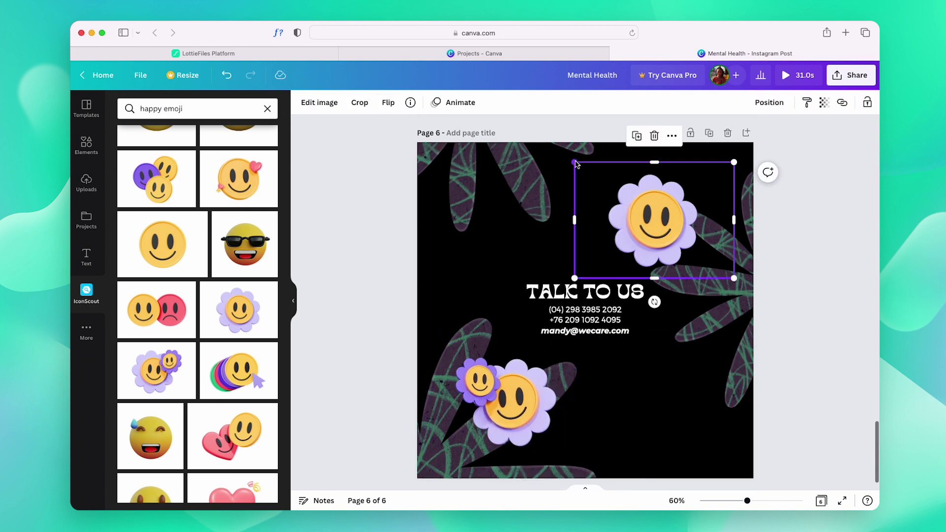
pyautogui.scroll(-1, 585, 179)
pyautogui.moveTo(646, 295); pyautogui.dragTo(635, 295)
pyautogui.moveTo(707, 283); pyautogui.dragTo(682, 261)
pyautogui.moveTo(641, 217); pyautogui.dragTo(663, 225)
pyautogui.click(818, 255)
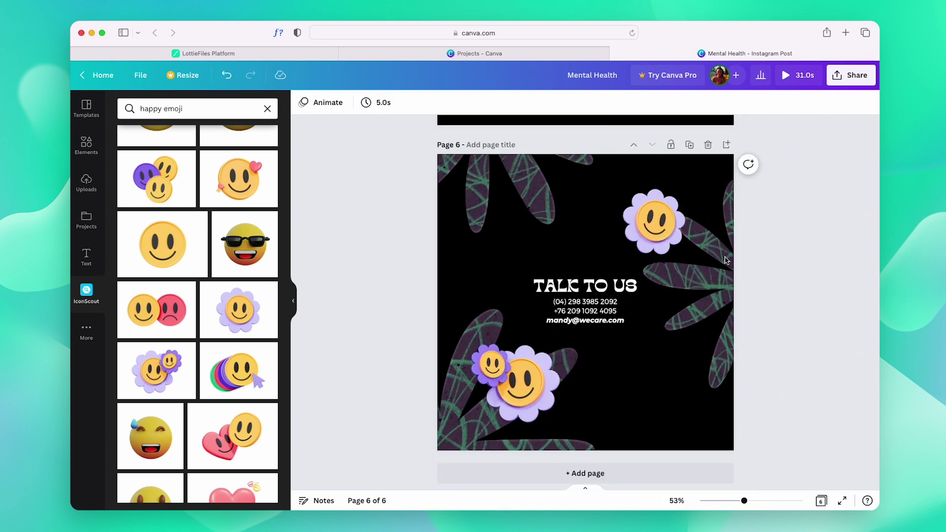
# Step: Review the illustrations, icons and heart animation placed across the pages of the post
pyautogui.scroll(10, 780, 284)
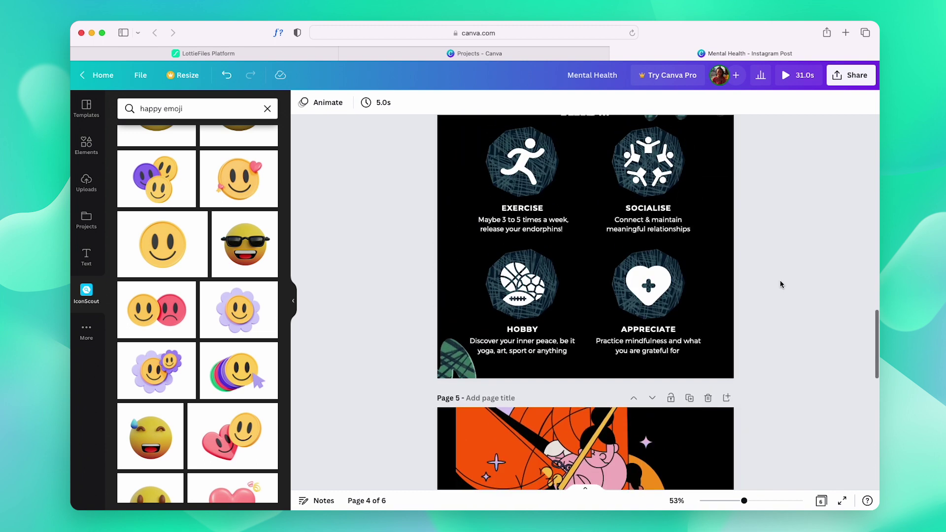
pyautogui.keyDown('ctrl'); pyautogui.scroll(5, 781, 283); pyautogui.keyUp('ctrl')
pyautogui.scroll(-10, 814, 409)
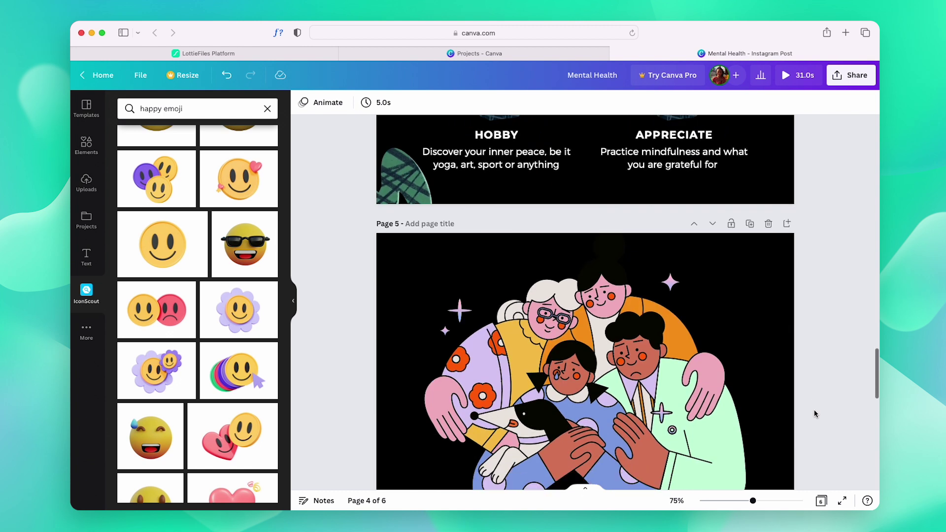
pyautogui.scroll(-6, 814, 413)
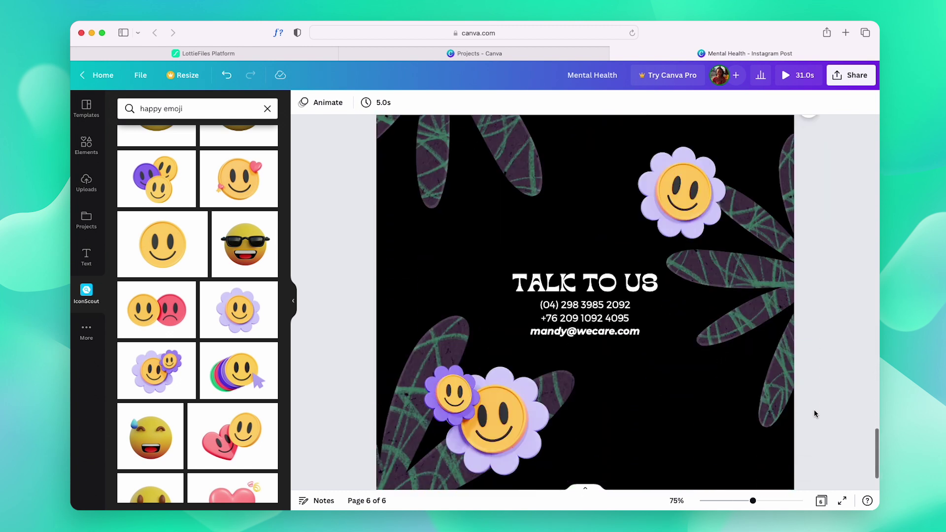
pyautogui.scroll(7, 814, 413)
pyautogui.scroll(8, 814, 411)
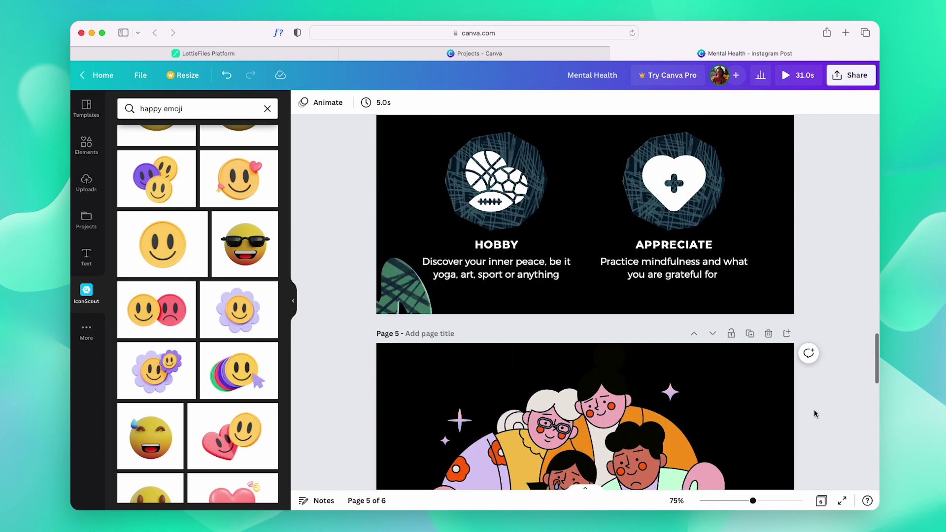
pyautogui.scroll(10, 814, 413)
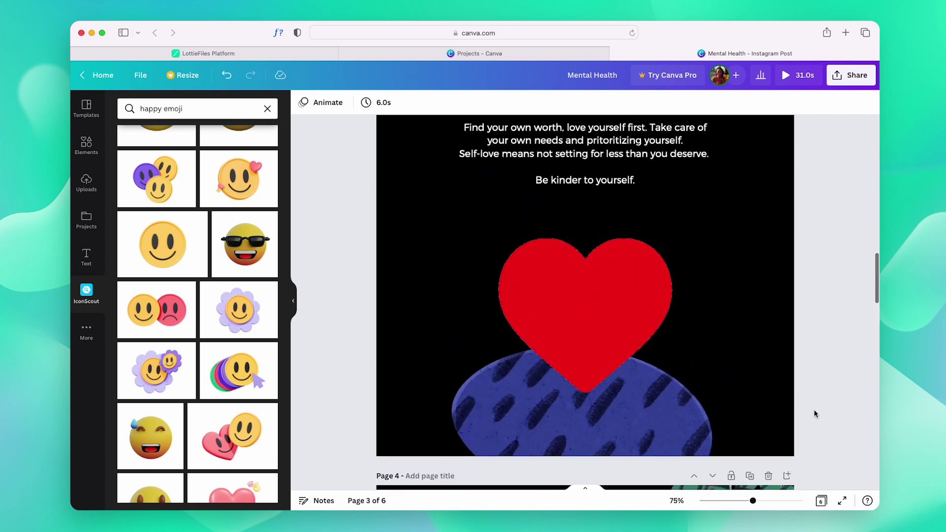
pyautogui.scroll(5, 813, 414)
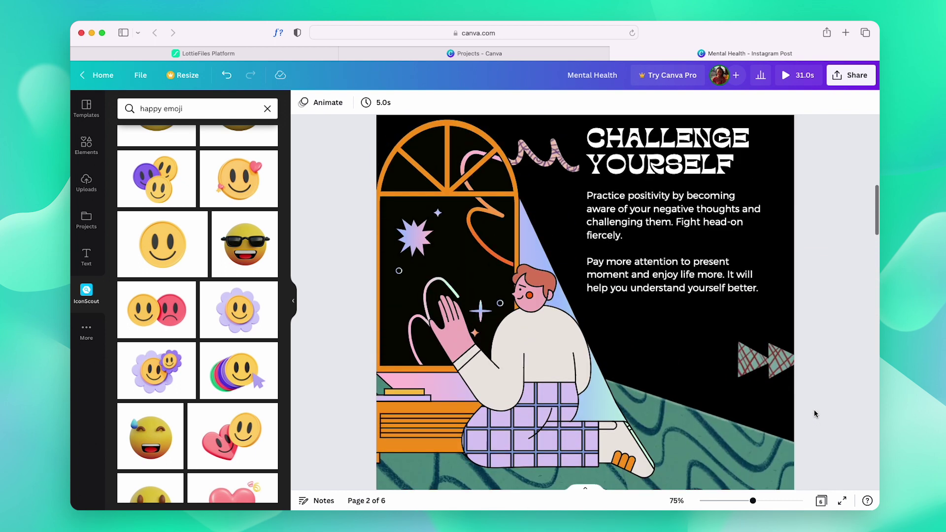